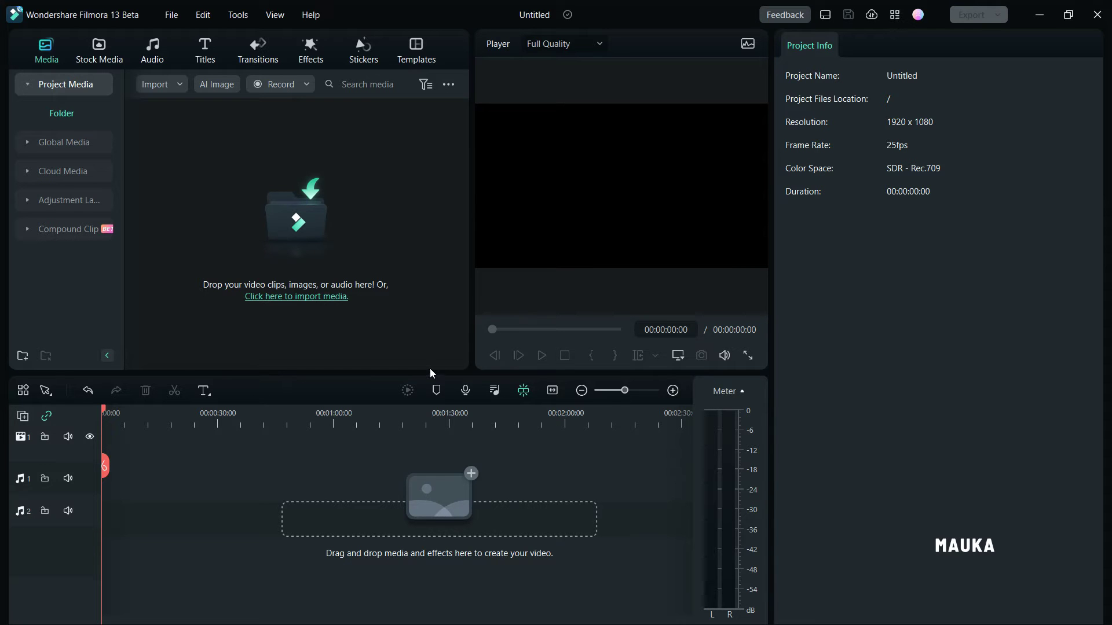
# - Enter the AI image prompt "A person sitting on a beach sand and seeing sunset, around too many big building and offices, time around 5pm"
pyautogui.click(219, 86)
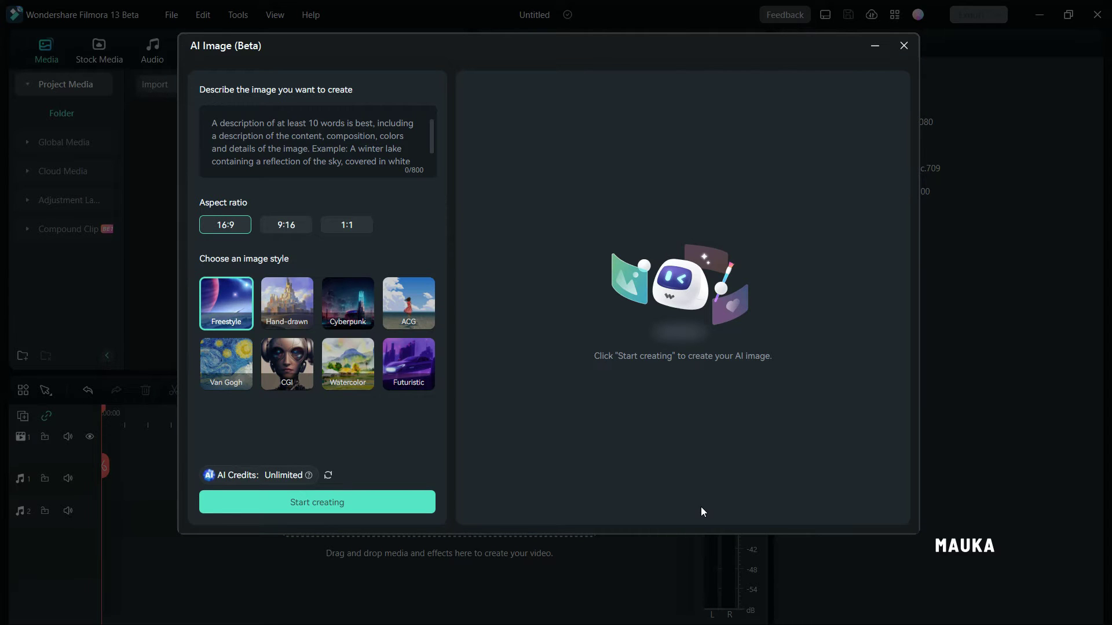
pyautogui.moveTo(489, 47); pyautogui.dragTo(422, 72)
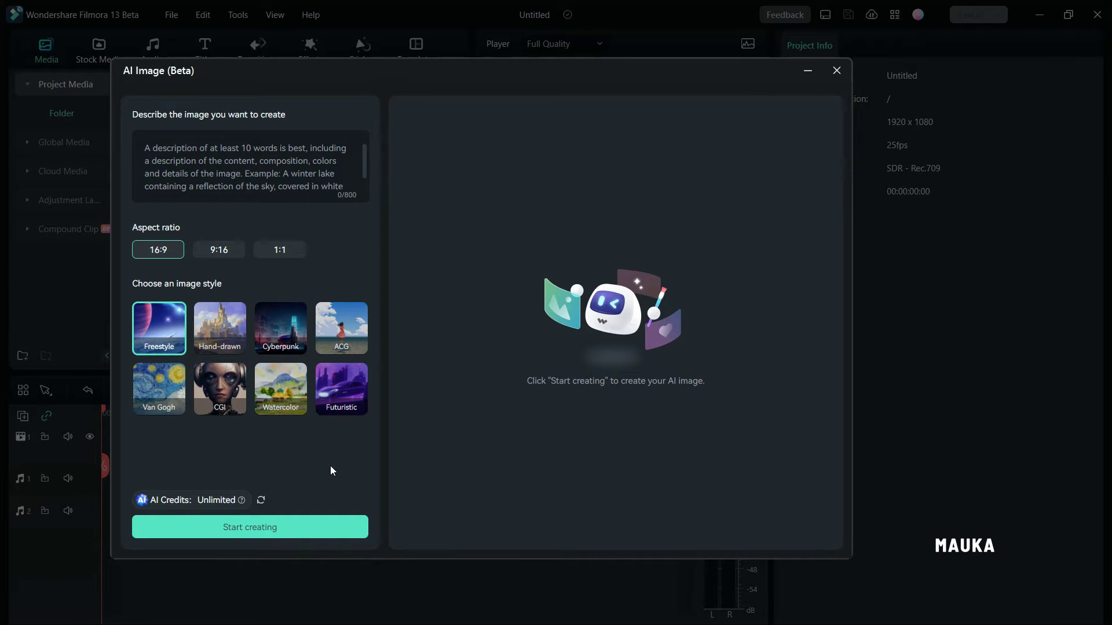
pyautogui.moveTo(247, 504)
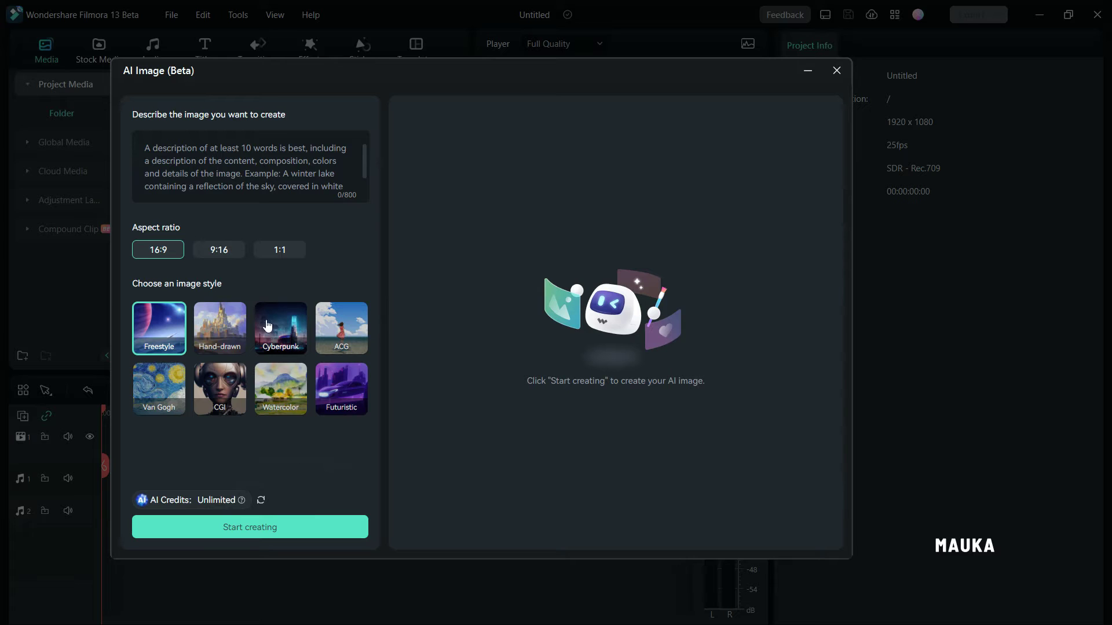
pyautogui.click(262, 162)
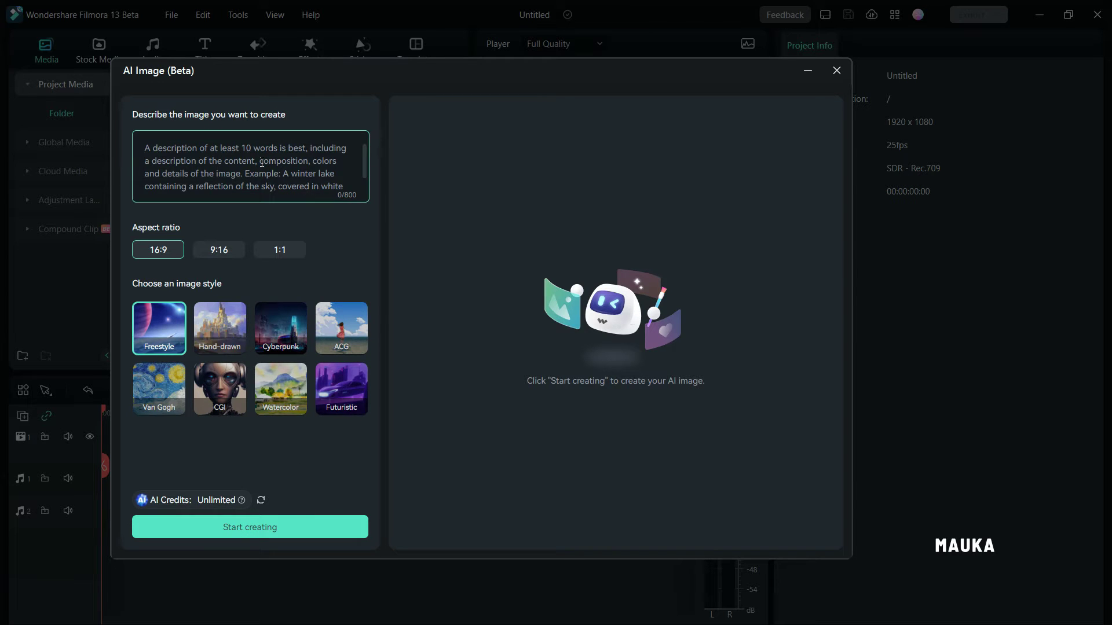
pyautogui.write('A person si')
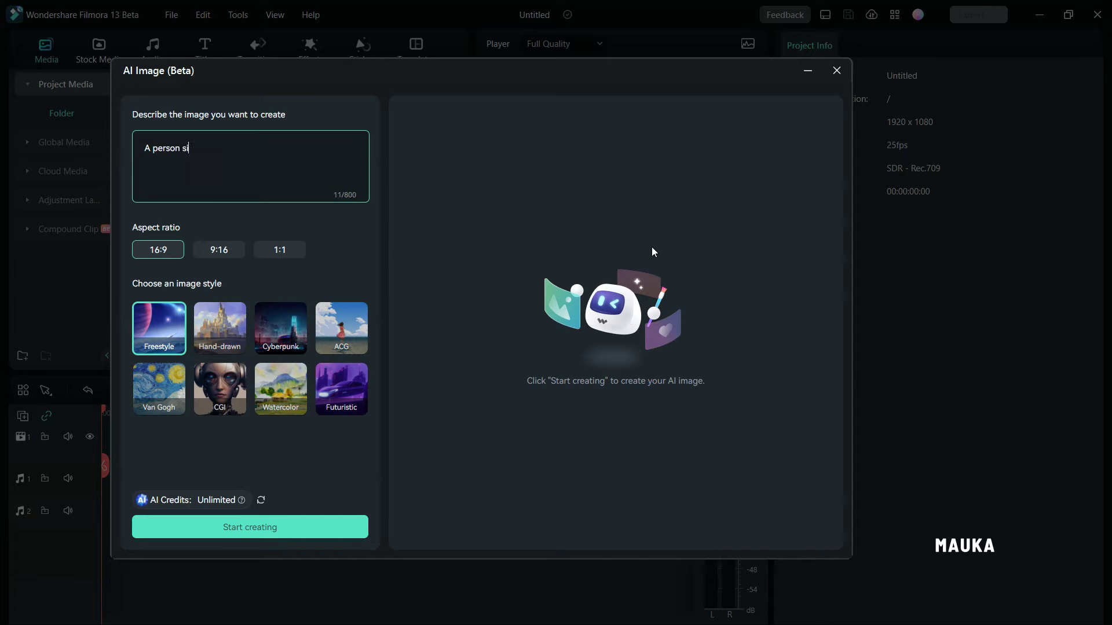
pyautogui.write('tting on a beach sand and seeing sunset, aroun')
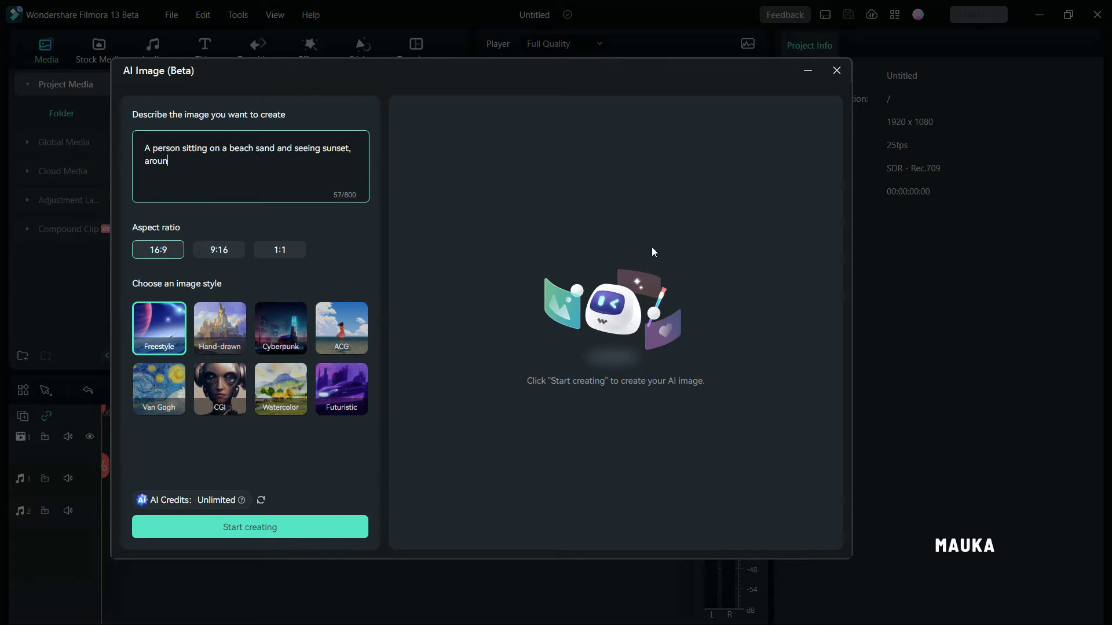
pyautogui.write('d too many big building and offices, time around 5pm')
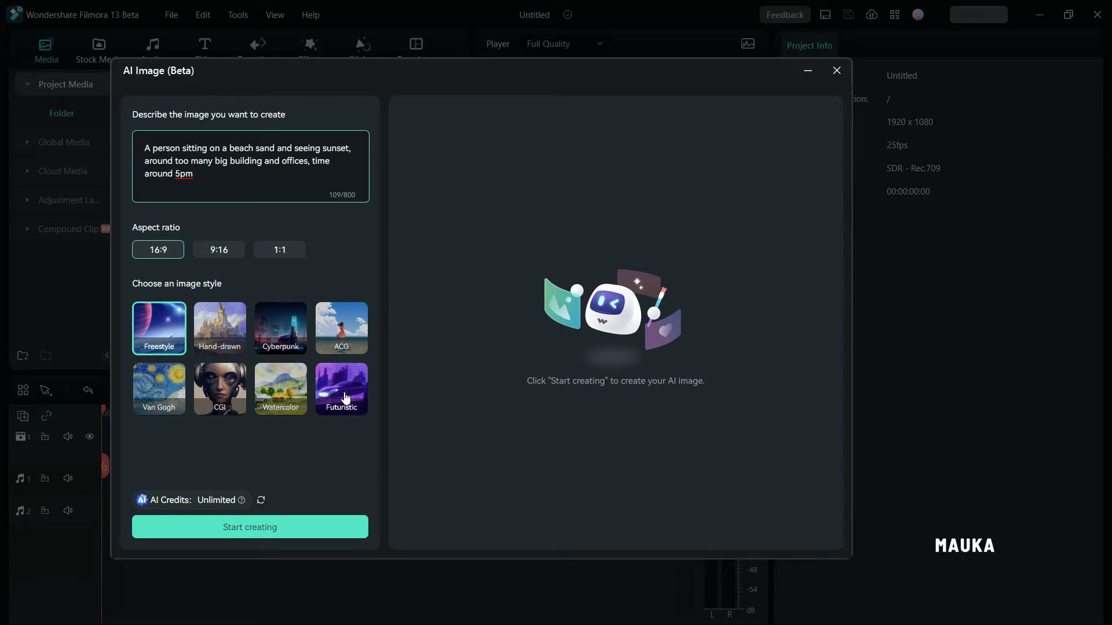
# - Generate the beach sunset image in the Cyberpunk style, download it to the project media and preview it
pyautogui.click(295, 342)
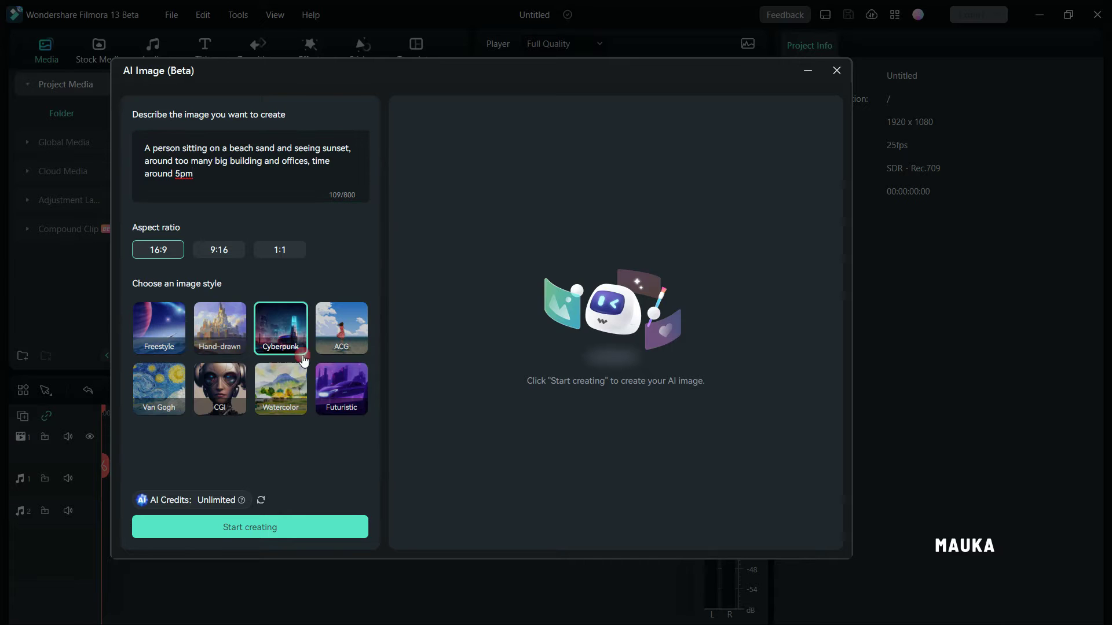
pyautogui.click(294, 527)
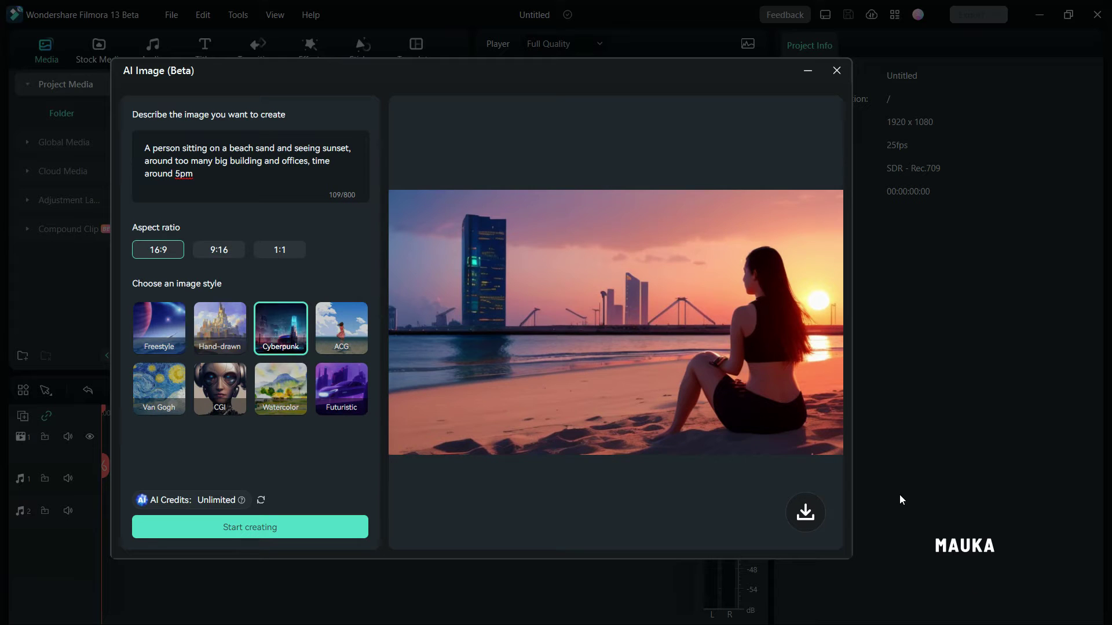
pyautogui.click(805, 515)
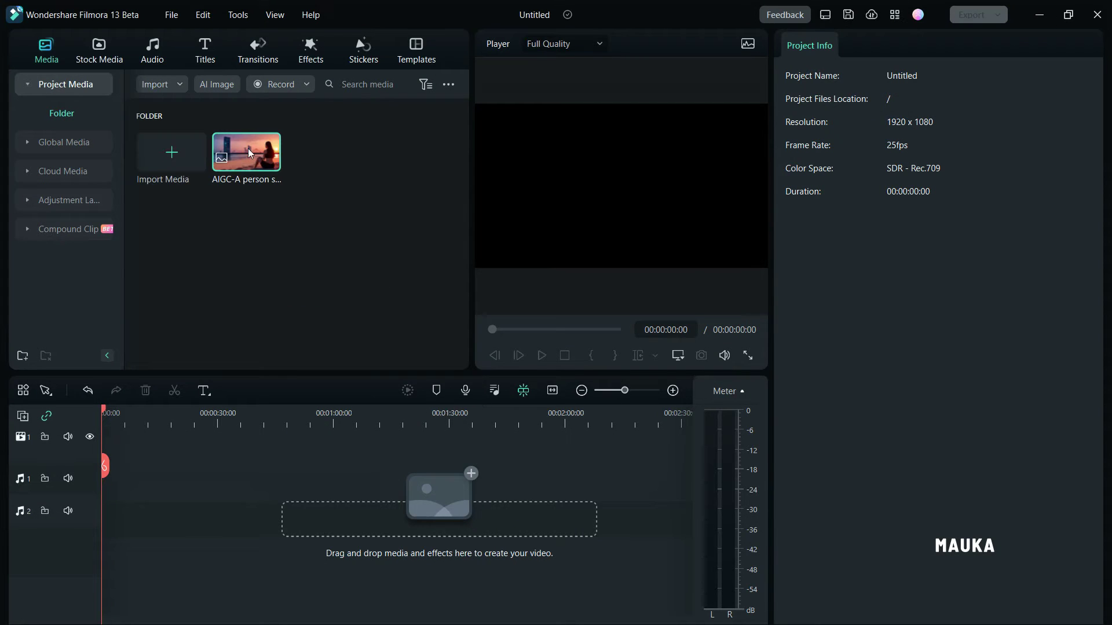
pyautogui.doubleClick(252, 154)
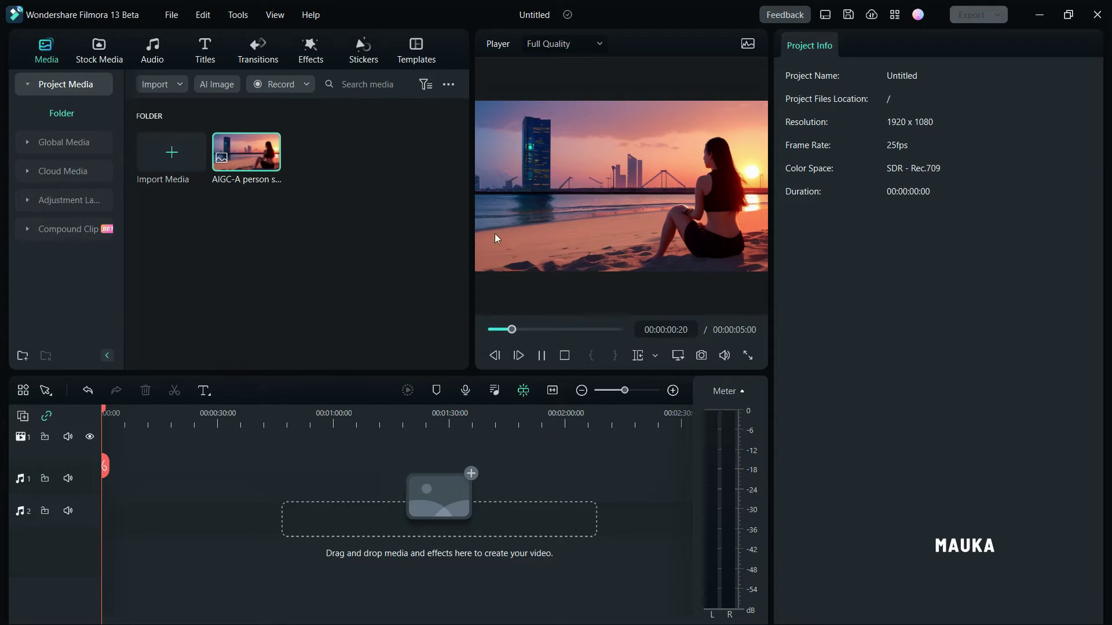
pyautogui.click(546, 358)
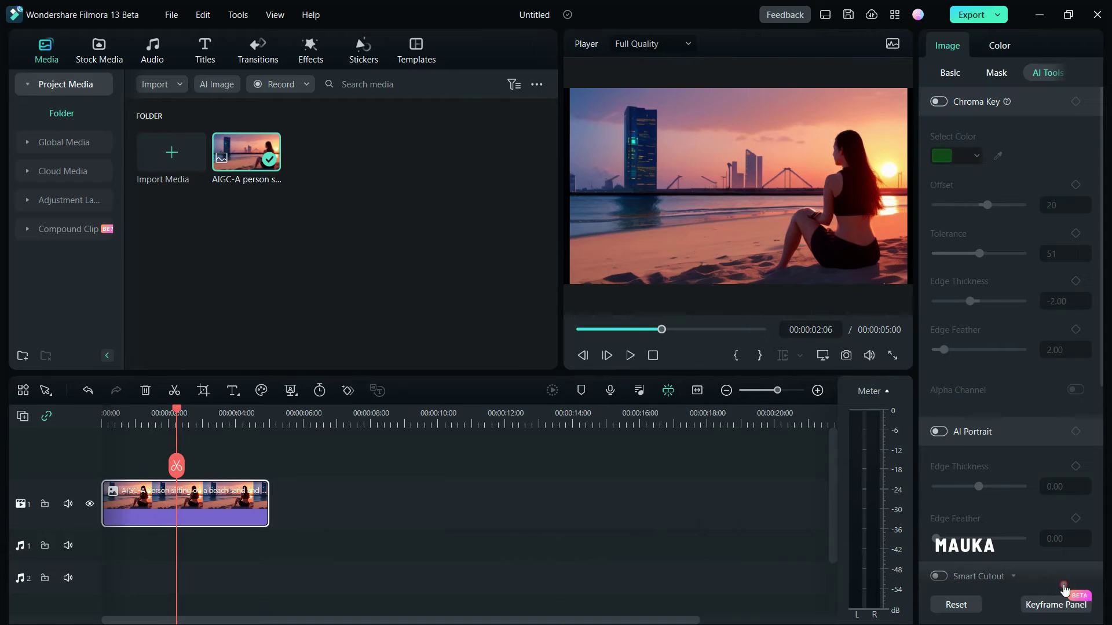
# - Generate and download a Futuristic-style AI image from the prompt "a dog run and play with the boy on sand beach"
pyautogui.click(223, 85)
pyautogui.click(359, 129)
pyautogui.write('a dog run and play with the boy')
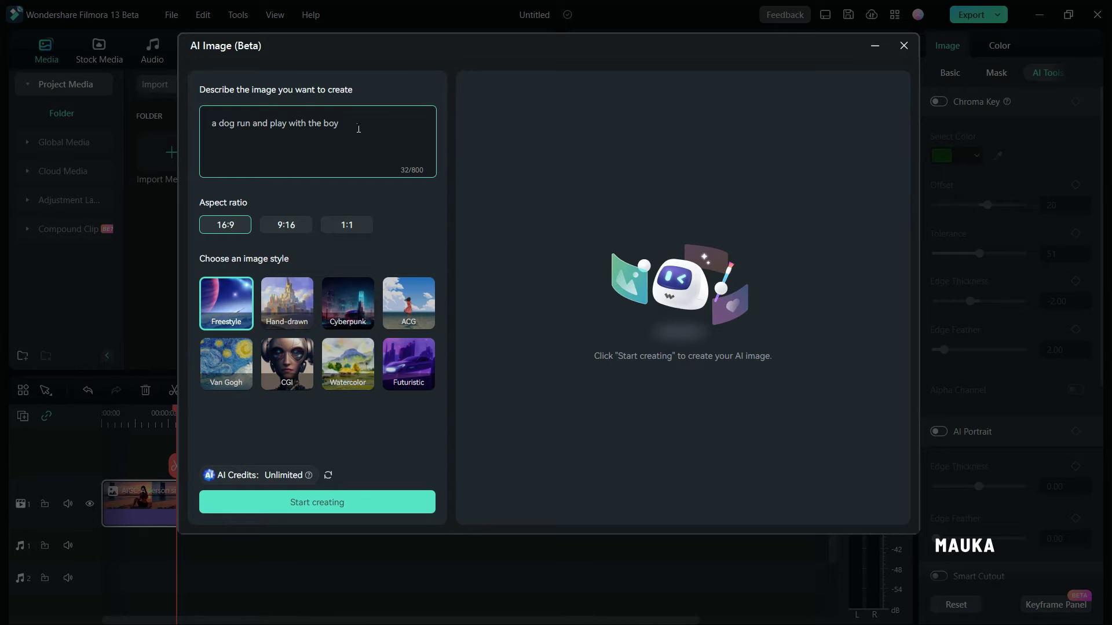
pyautogui.write('ach')
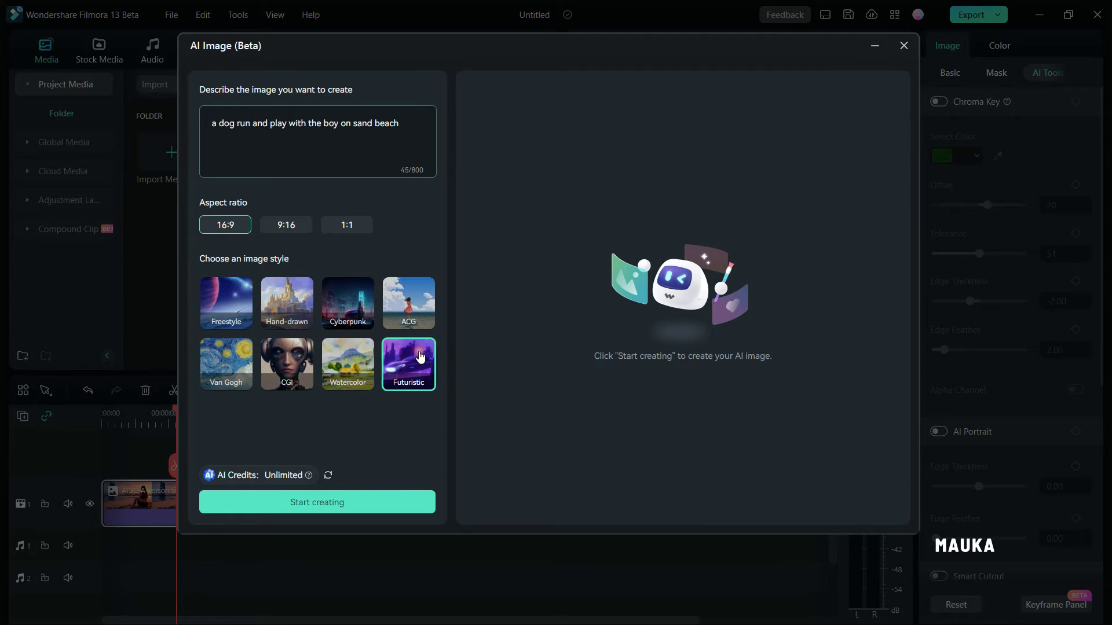
pyautogui.click(420, 356)
pyautogui.click(321, 503)
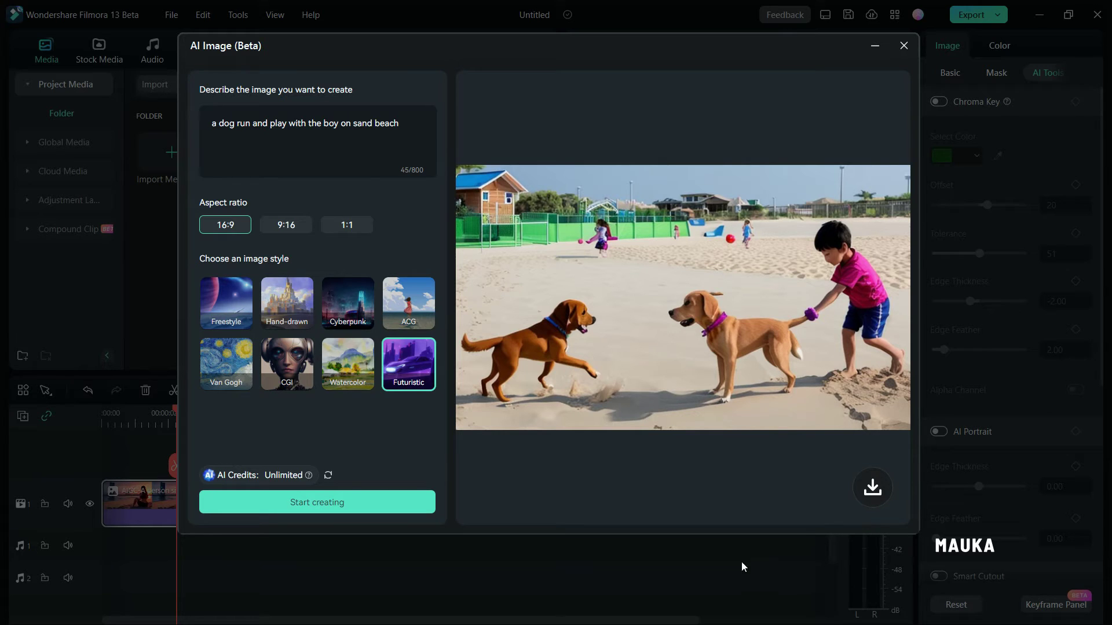
pyautogui.click(878, 492)
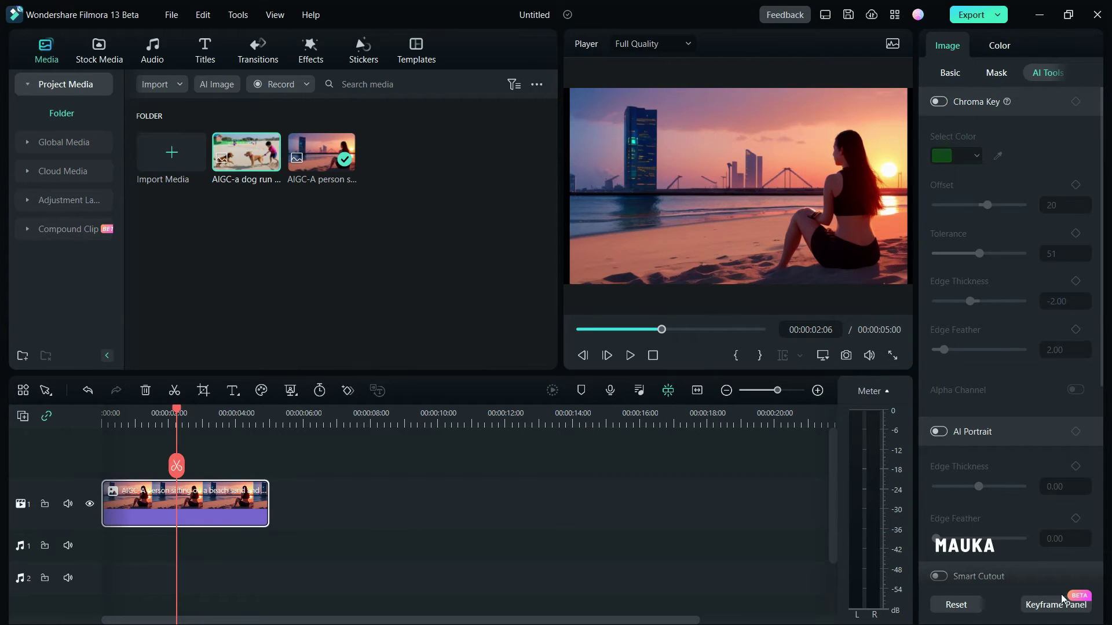
# - Place the dog image on the timeline directly after the beach sunset clip and scrub through the preview
pyautogui.moveTo(229, 149); pyautogui.dragTo(286, 515)
pyautogui.moveTo(248, 424); pyautogui.dragTo(402, 443)
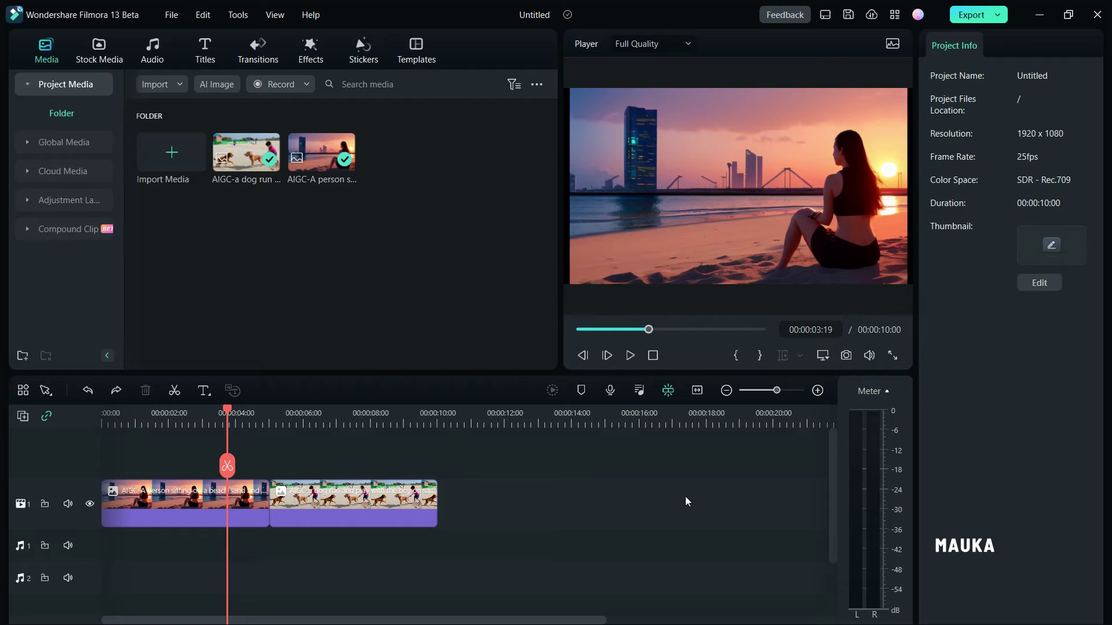
# - Isolate the woman in the beach sunset clip with an AI Mask, painting over her with the Smart Brush
pyautogui.click(171, 505)
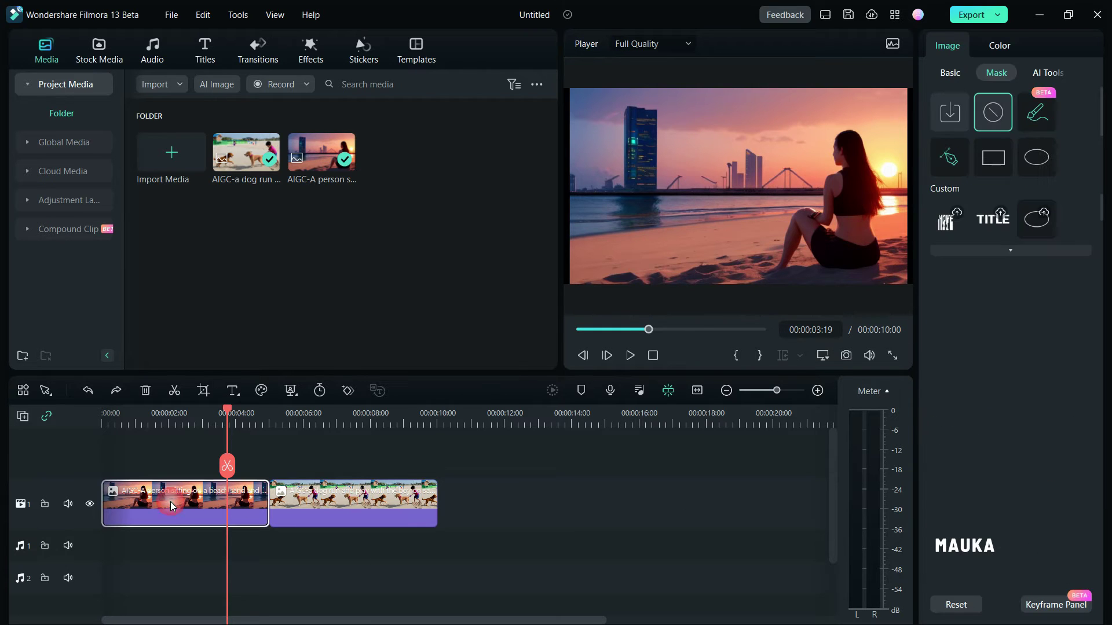
pyautogui.click(954, 72)
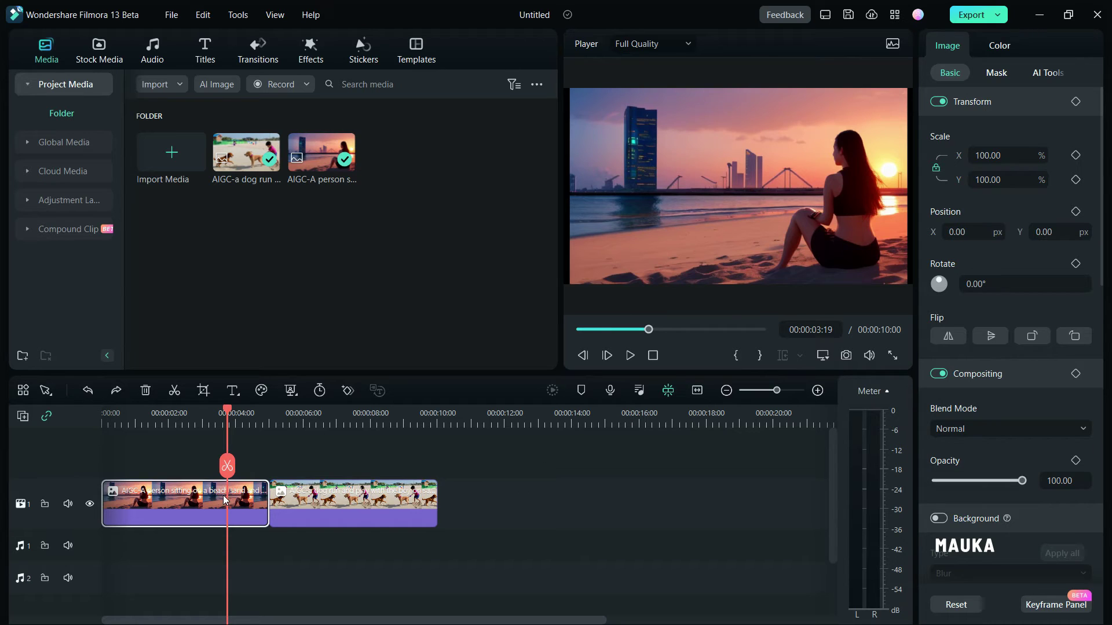
pyautogui.click(996, 73)
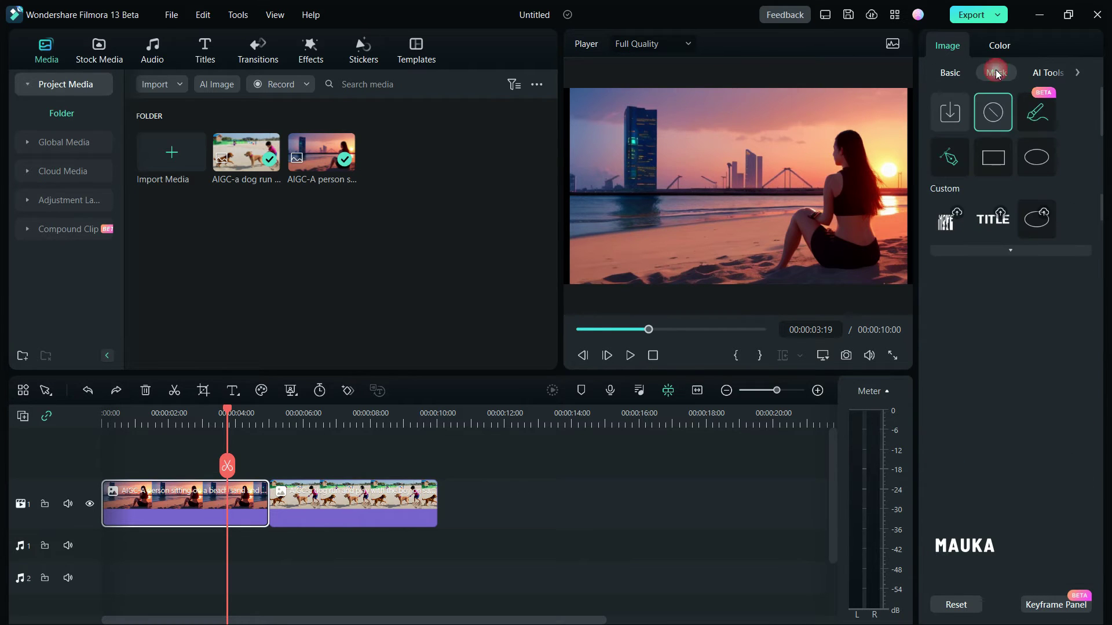
pyautogui.click(1030, 120)
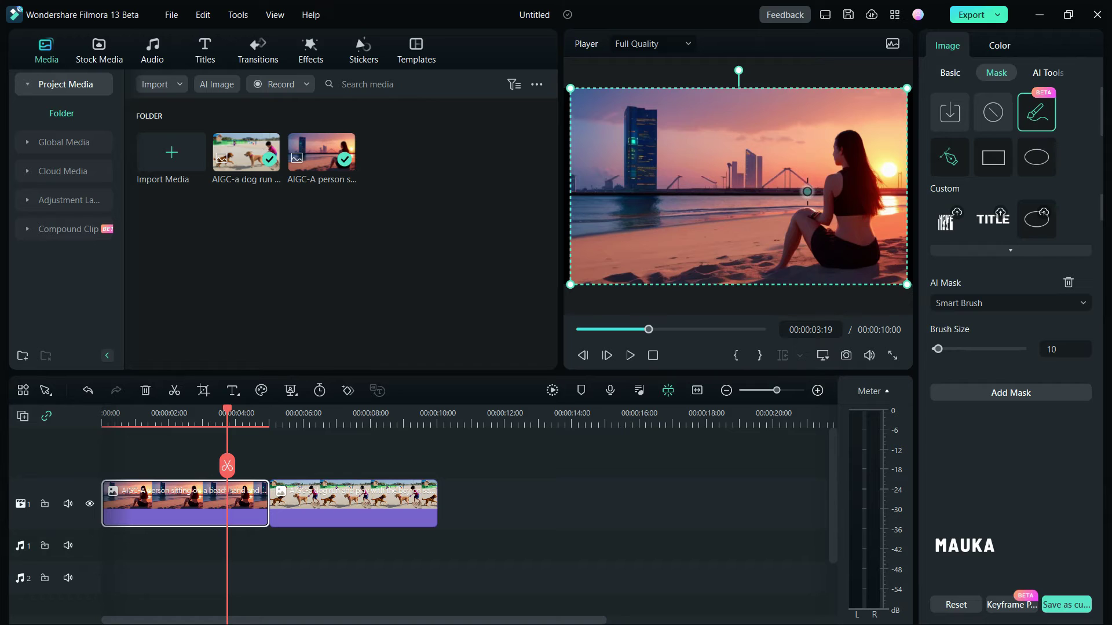
pyautogui.moveTo(846, 144)
pyautogui.mouseDown()
pyautogui.moveTo(840, 152)
pyautogui.moveTo(856, 163)
pyautogui.moveTo(842, 187)
pyautogui.mouseUp()
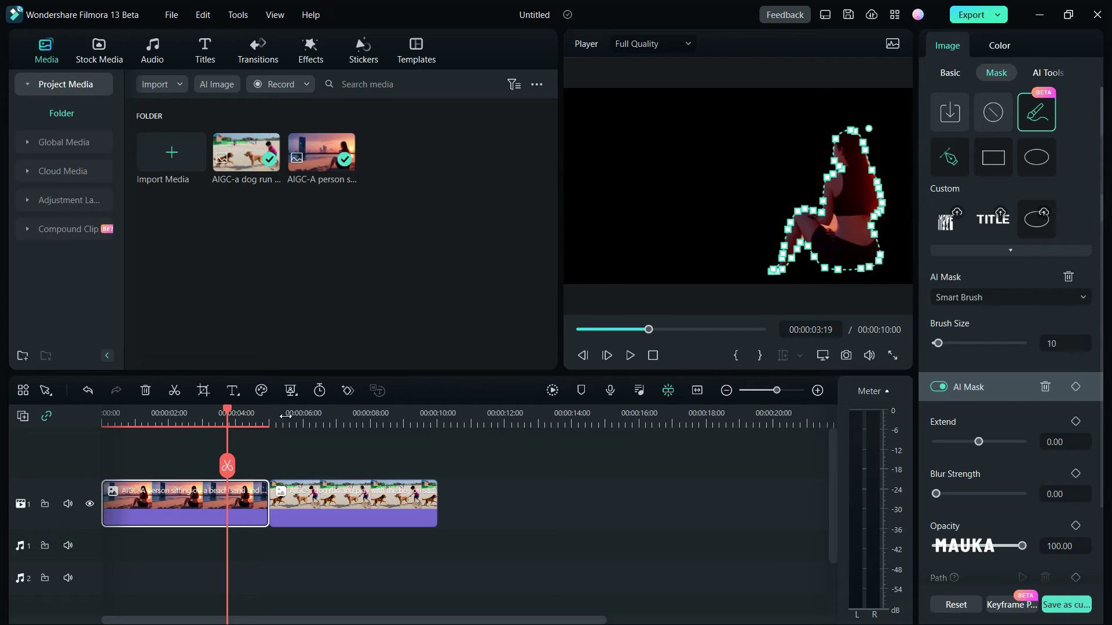
pyautogui.moveTo(228, 416); pyautogui.dragTo(254, 426)
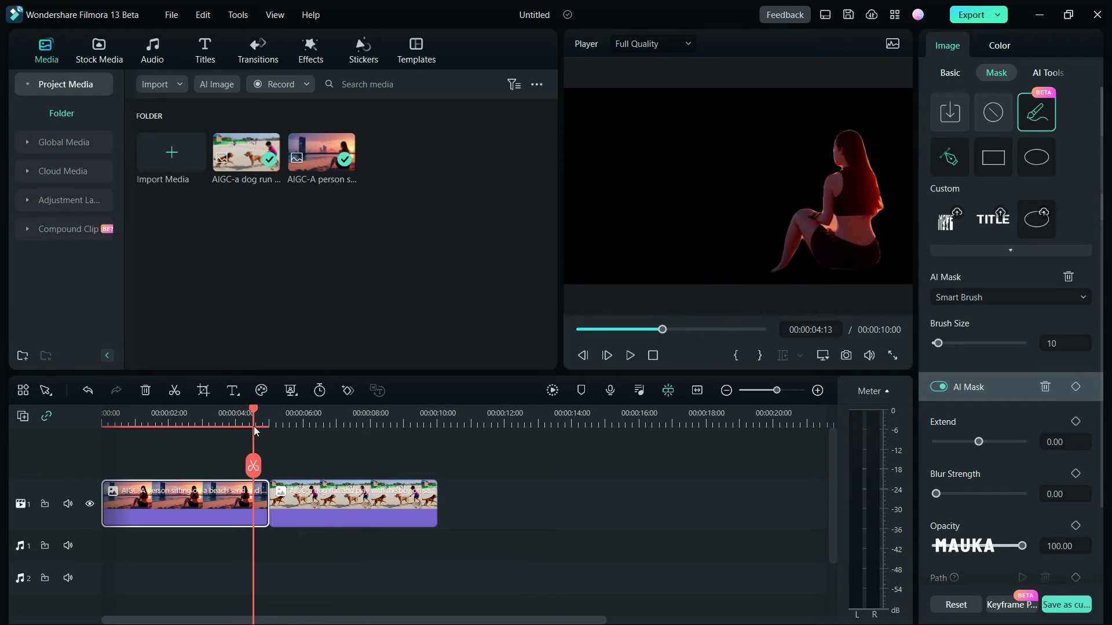
# - Move both image clips back to back onto video track 2 and place the Pexels lakeside bench video beneath them on track 1
pyautogui.moveTo(230, 505); pyautogui.dragTo(229, 448)
pyautogui.moveTo(343, 550); pyautogui.dragTo(413, 549)
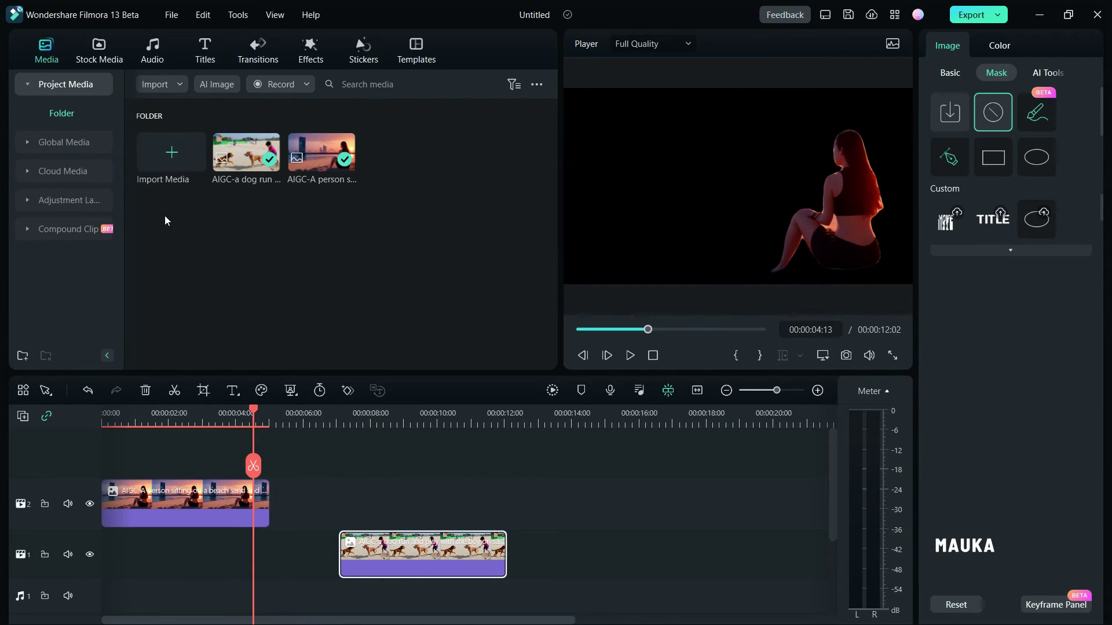
pyautogui.click(92, 56)
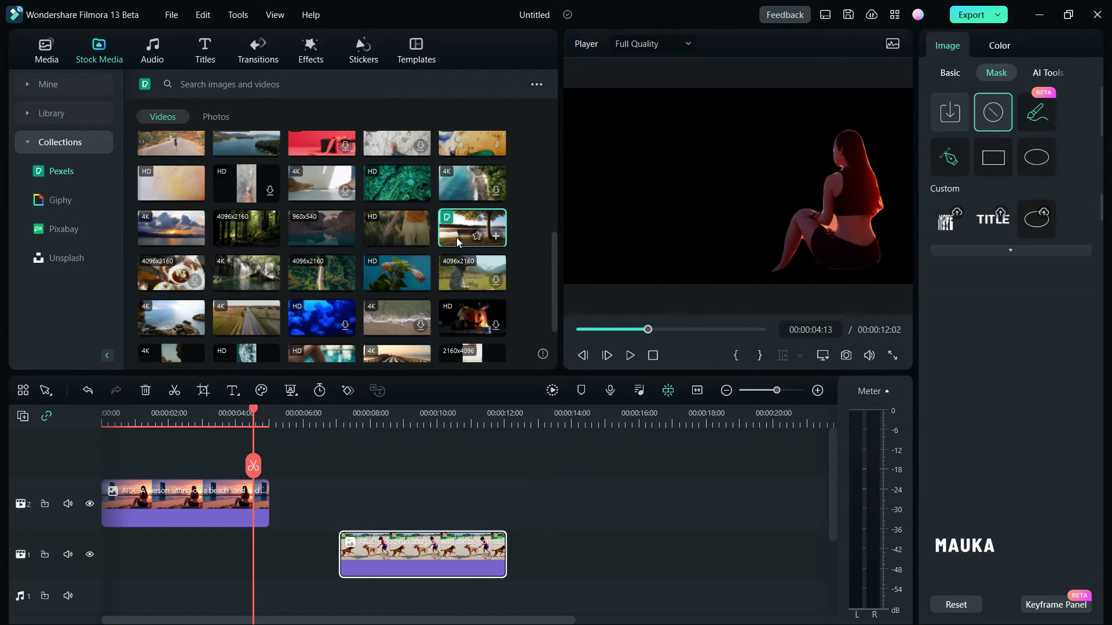
pyautogui.moveTo(400, 542); pyautogui.dragTo(311, 514)
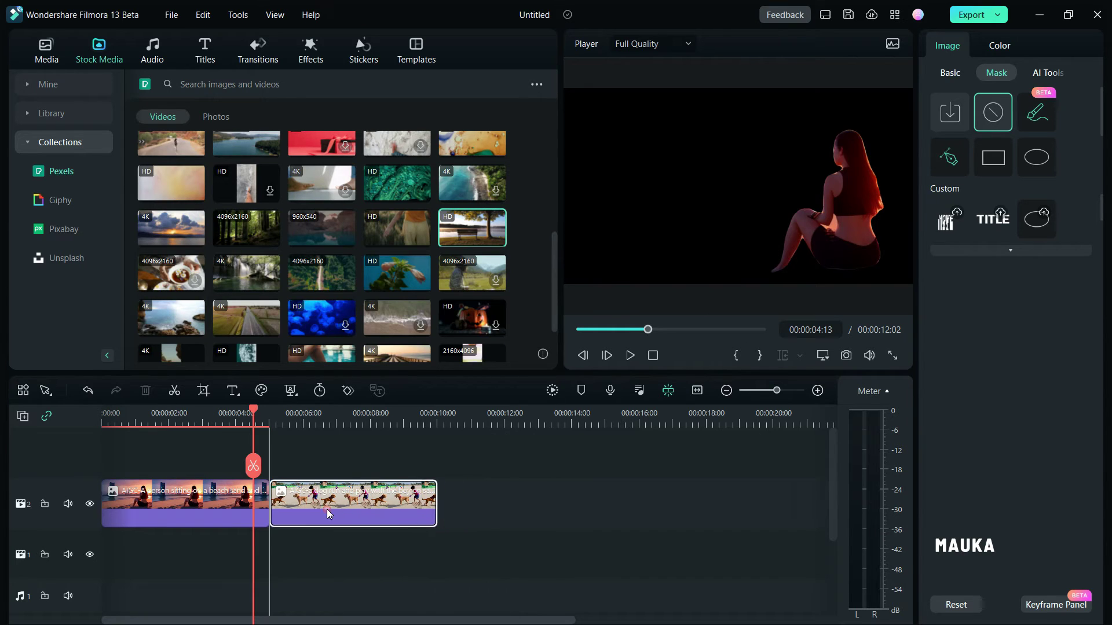
pyautogui.moveTo(447, 217); pyautogui.dragTo(104, 541)
pyautogui.click(181, 420)
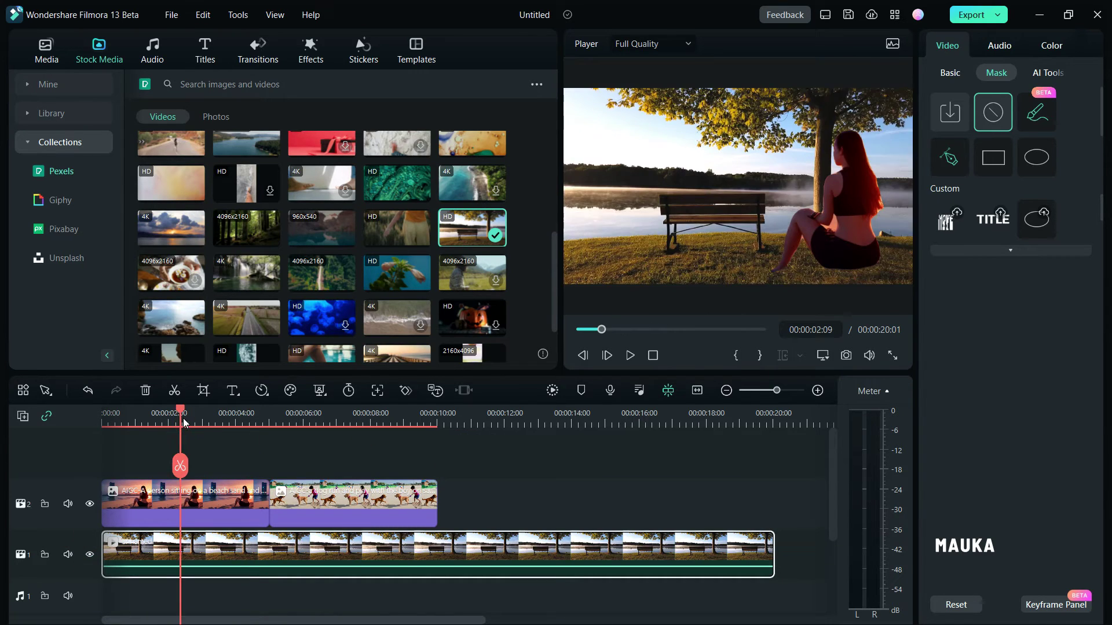
# - Mark an out point at the end of the masked woman clip and play back the composite over the bench video
pyautogui.moveTo(180, 416); pyautogui.dragTo(268, 434)
pyautogui.press('o')
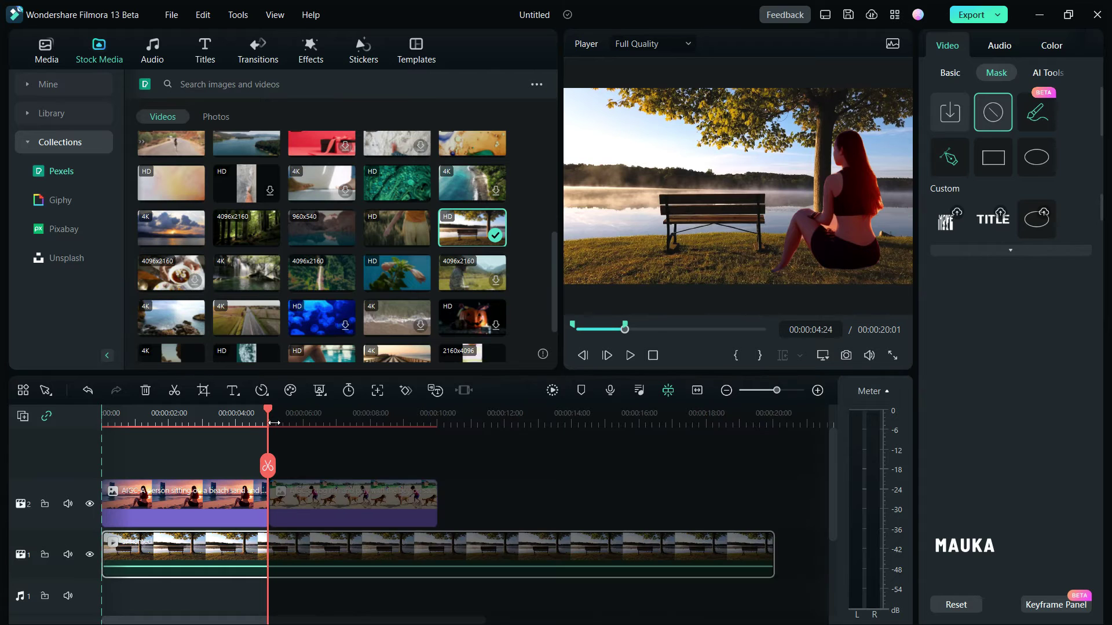
pyautogui.click(630, 356)
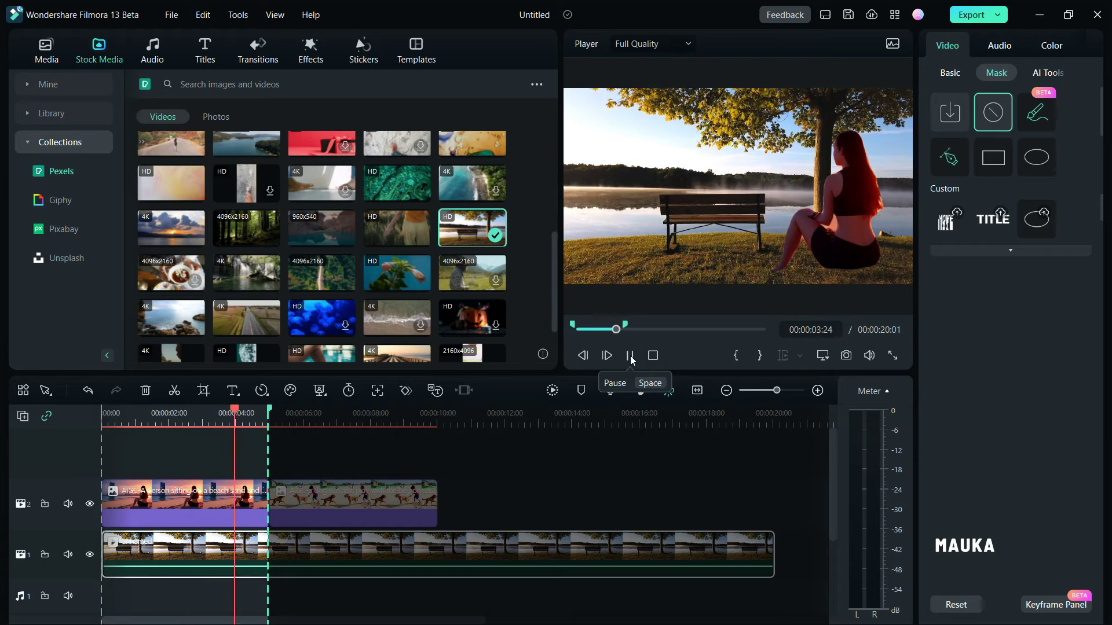
pyautogui.click(630, 356)
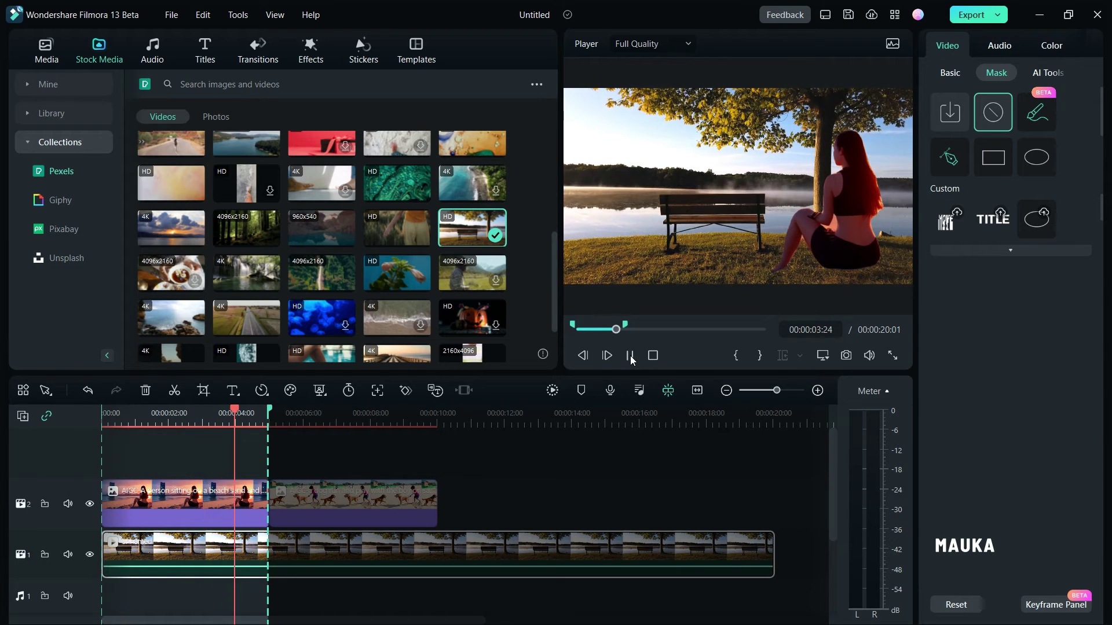
pyautogui.click(631, 355)
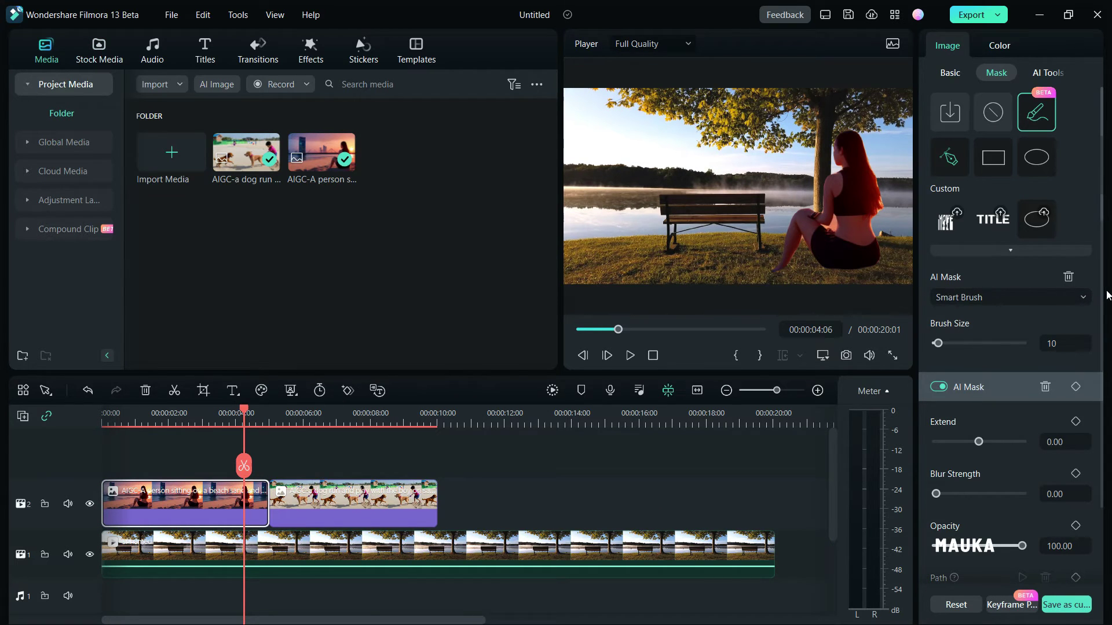
# - Add an AI Mask to the dog and boy clip using the Select Character mode
pyautogui.click(1082, 298)
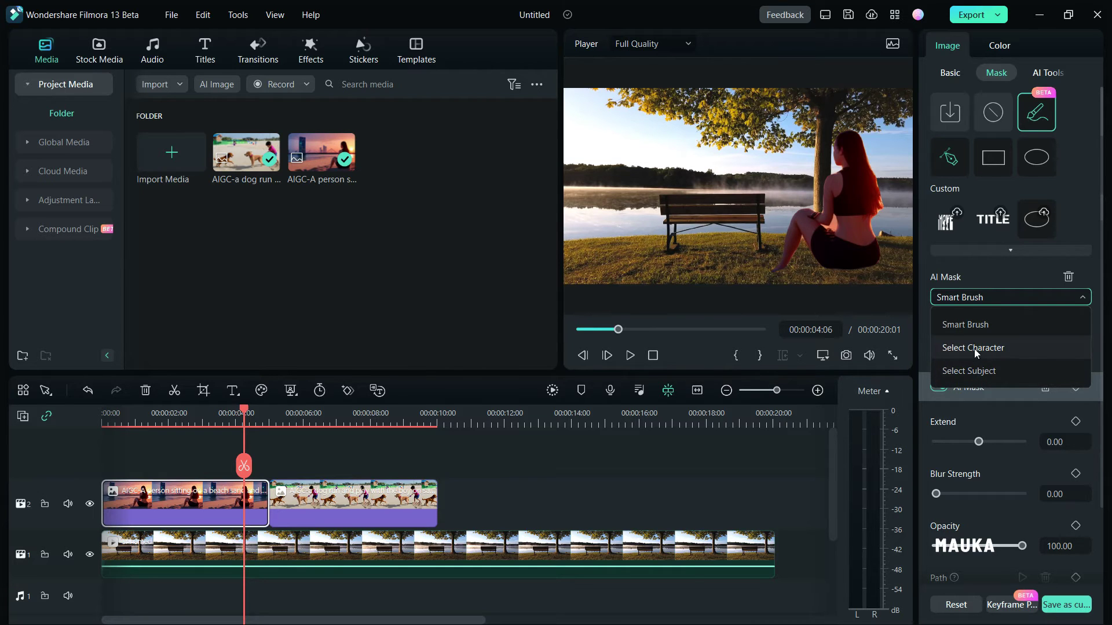
pyautogui.click(371, 436)
pyautogui.click(355, 507)
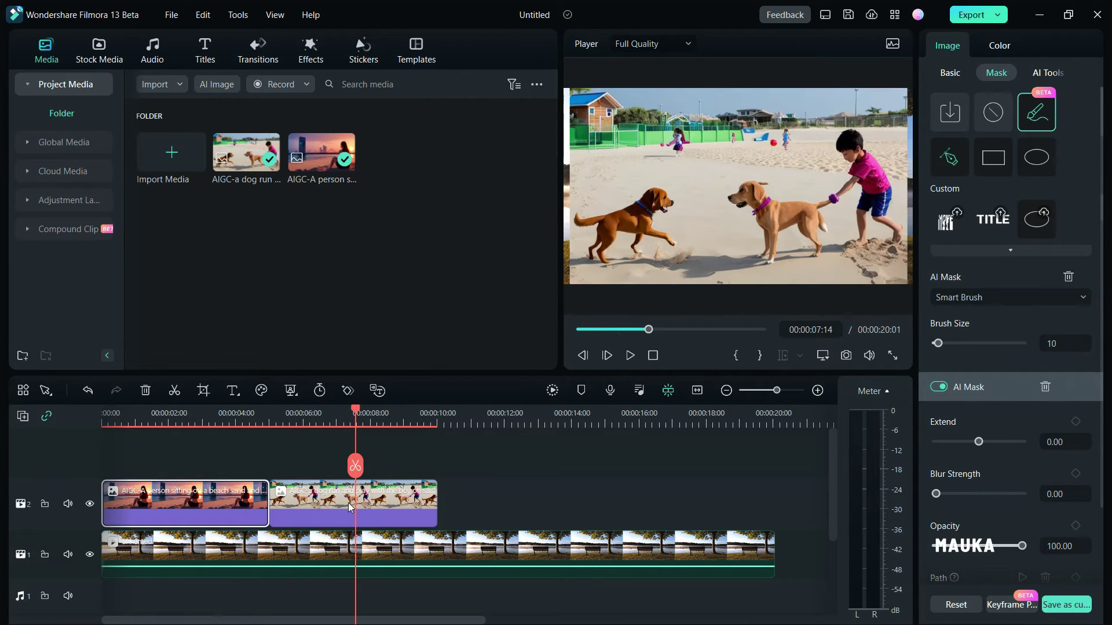
pyautogui.click(1041, 110)
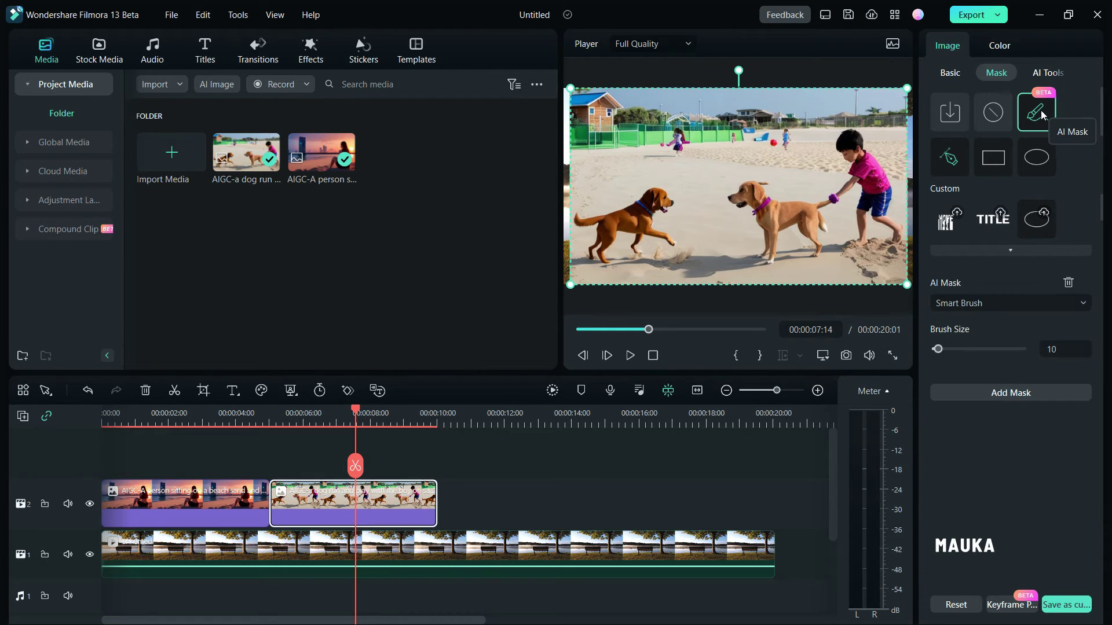
pyautogui.click(1077, 304)
pyautogui.click(1005, 354)
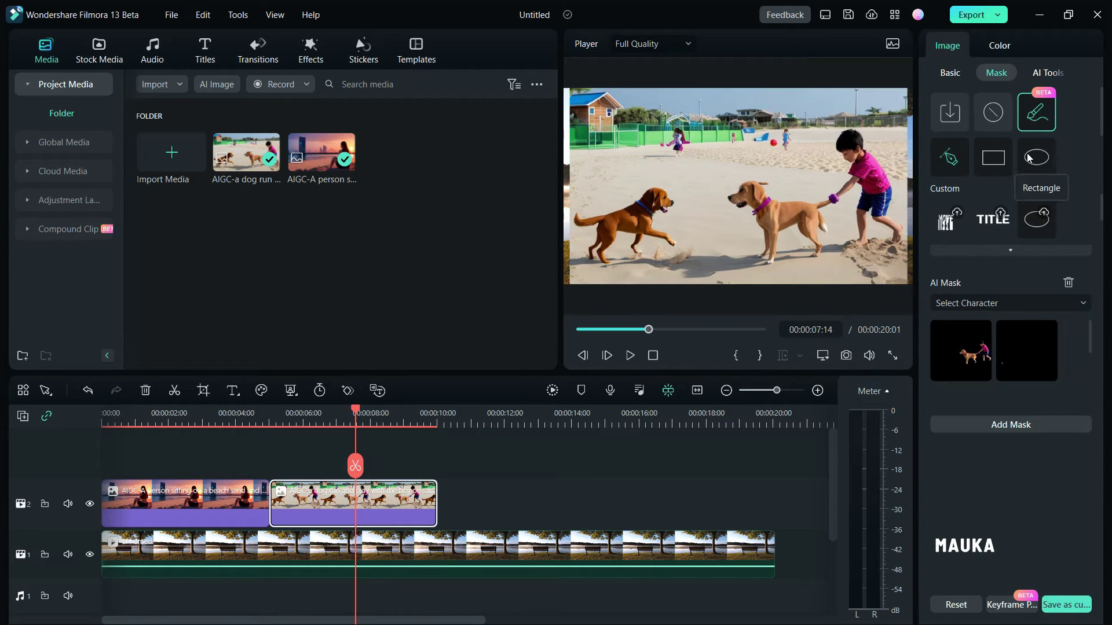
# - Apply the detected dog-and-boy subject as the image clip's AI mask and scrub the composite over the bench video
pyautogui.click(964, 358)
pyautogui.click(1022, 363)
pyautogui.click(967, 363)
pyautogui.click(1023, 367)
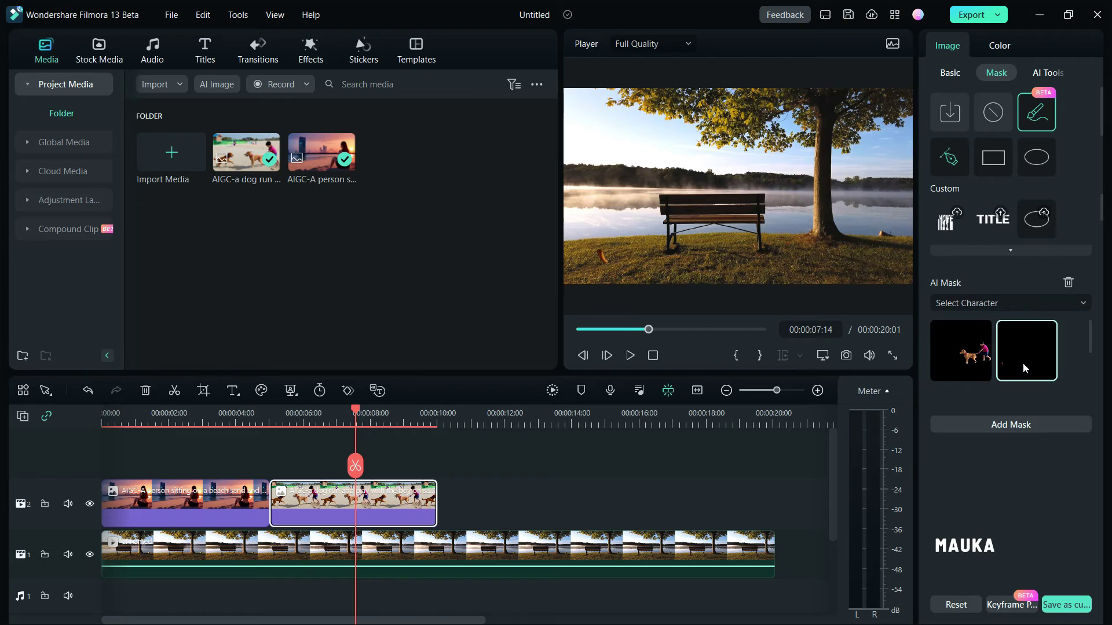
pyautogui.click(968, 365)
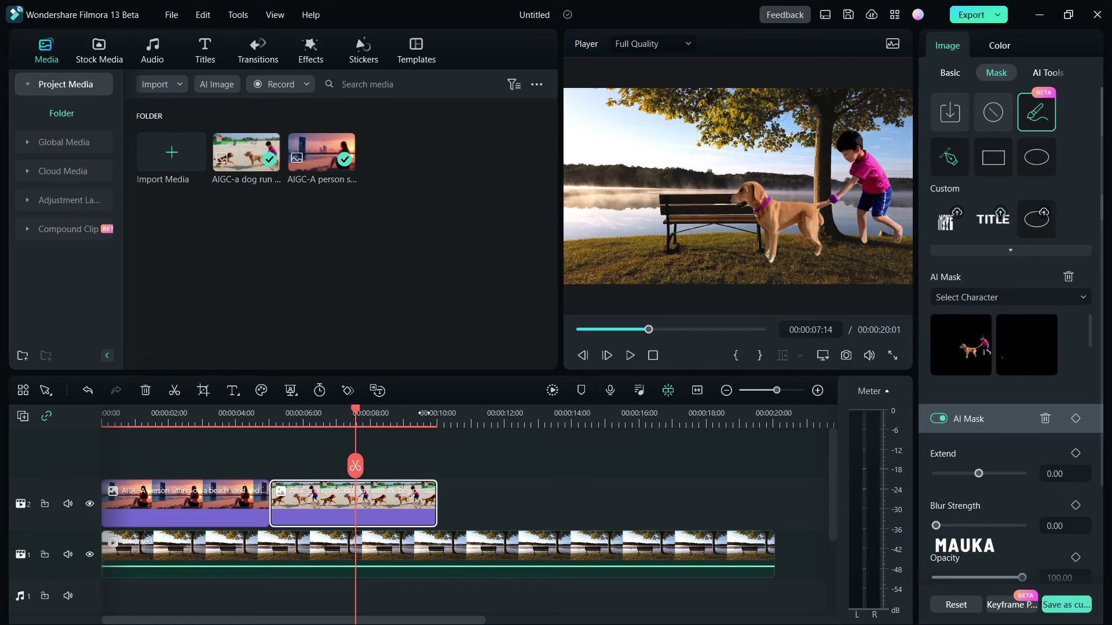
pyautogui.moveTo(357, 415)
pyautogui.mouseDown()
pyautogui.moveTo(386, 413)
pyautogui.moveTo(311, 413)
pyautogui.moveTo(345, 413)
pyautogui.mouseUp()
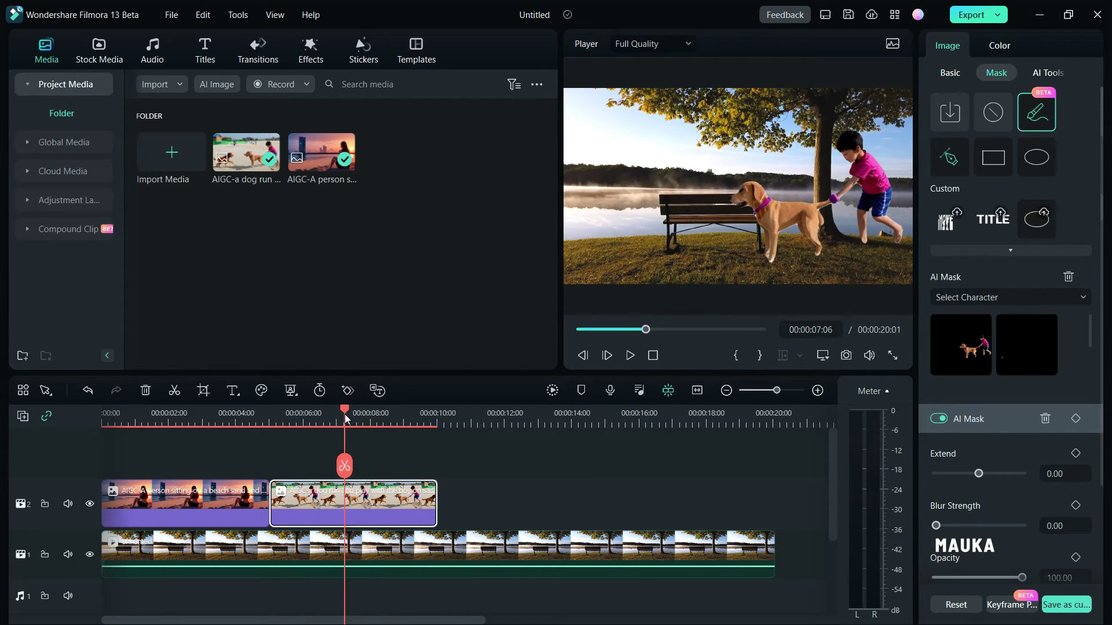
# - Apply the dog-and-boy selection again and refine the mask outline points around the boy's foot in the preview
pyautogui.click(953, 346)
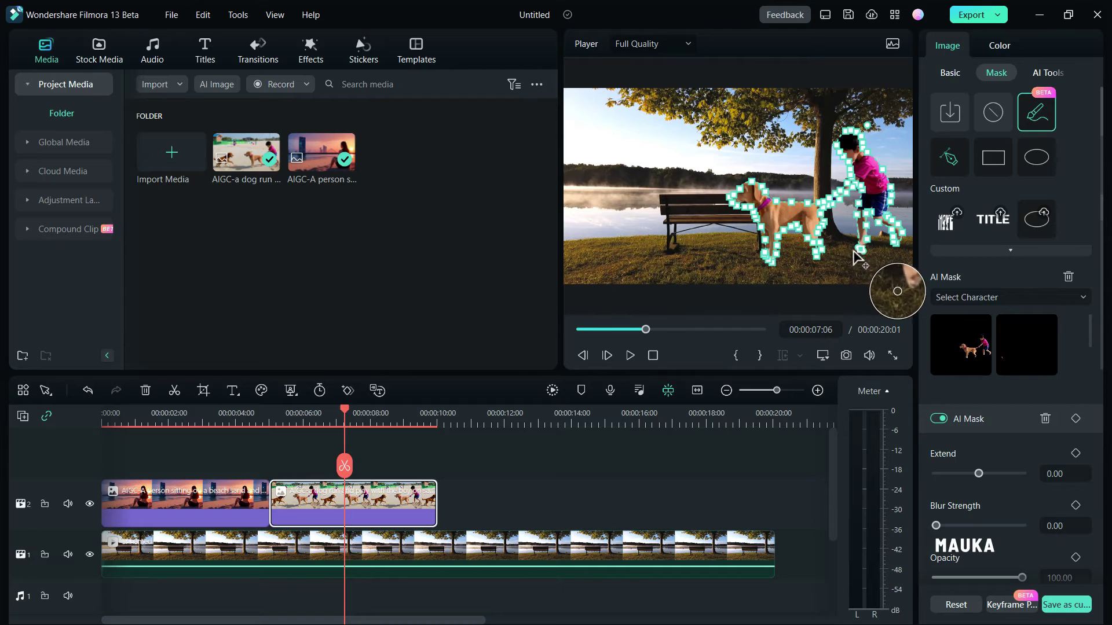
pyautogui.click(871, 243)
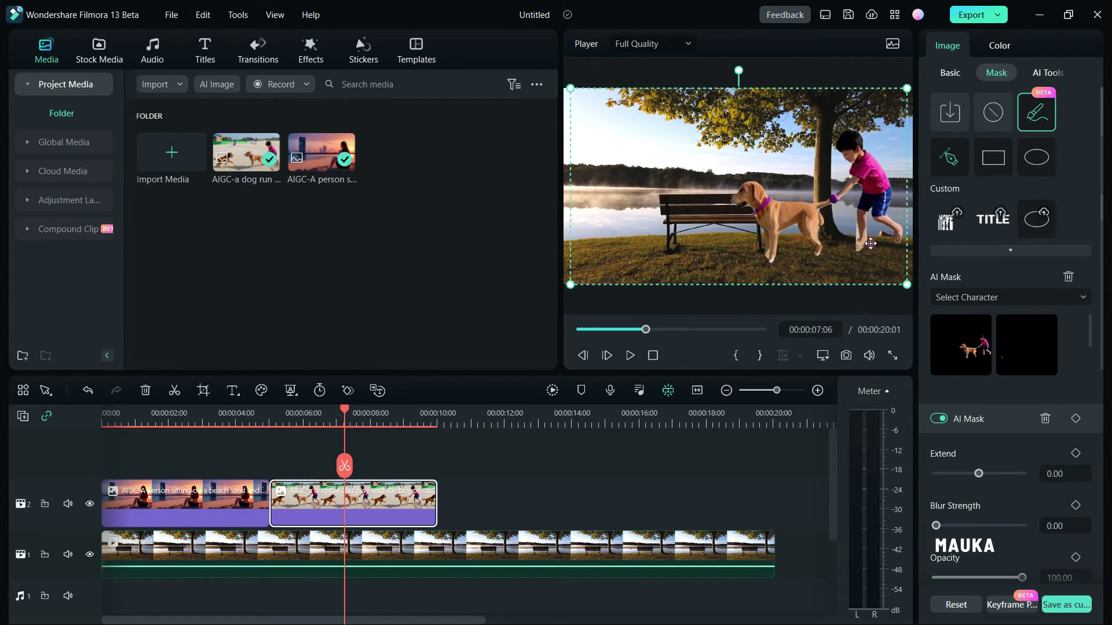
pyautogui.click(870, 243)
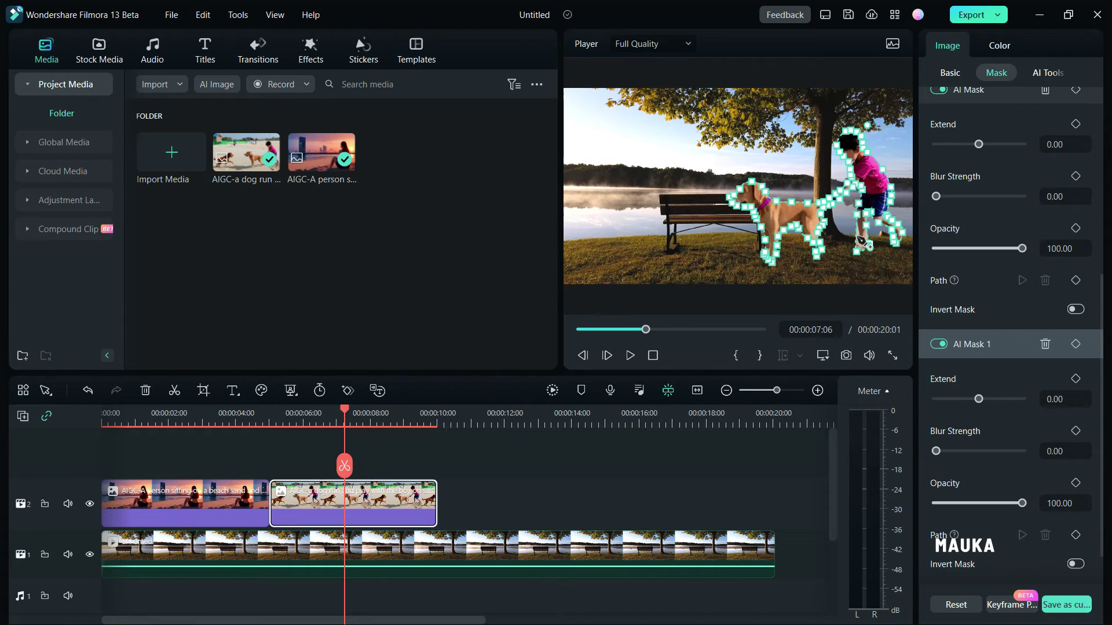
pyautogui.click(860, 243)
pyautogui.click(848, 302)
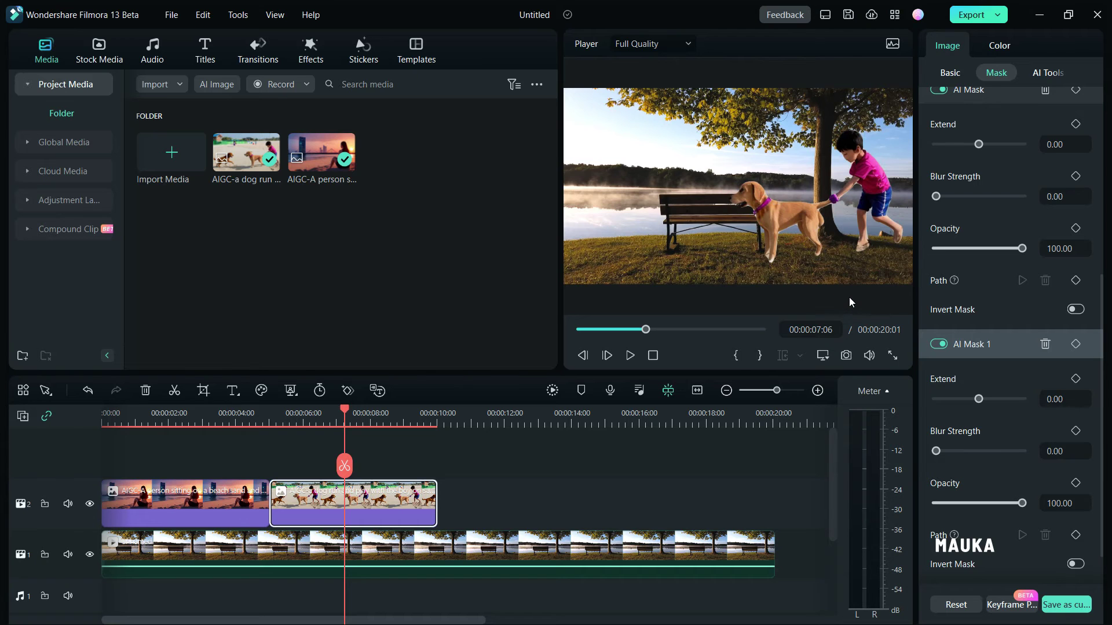
pyautogui.click(861, 255)
pyautogui.click(864, 245)
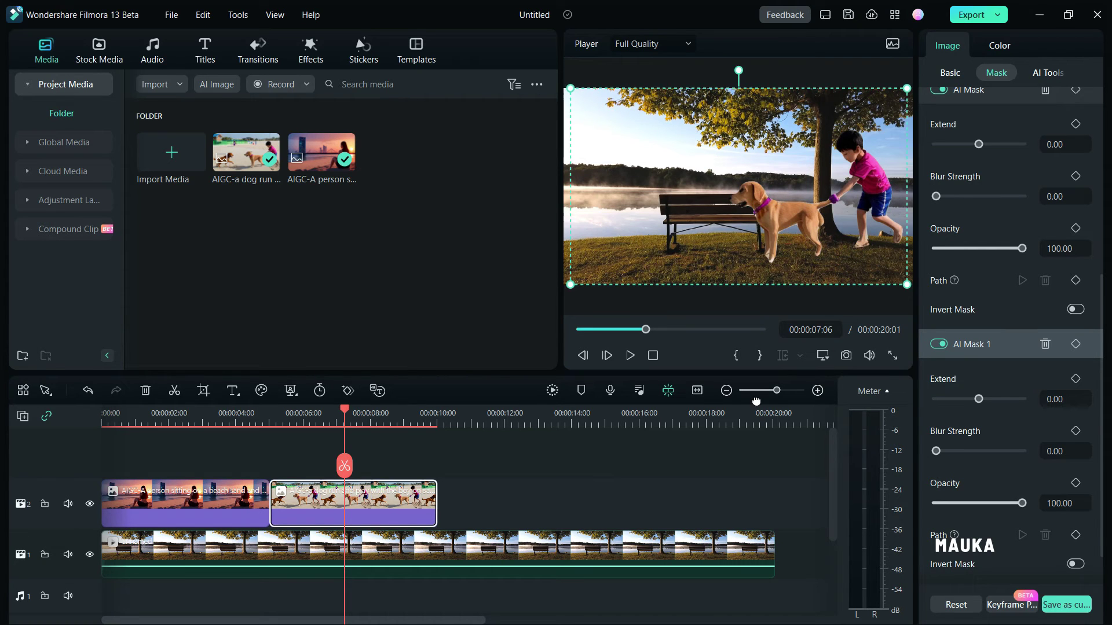
pyautogui.click(816, 221)
# - Set AI Mask 1's Extend to 2 and its Blur Strength to 11 on the dog and boy clip
pyautogui.moveTo(263, 424); pyautogui.dragTo(293, 425)
pyautogui.moveTo(978, 401); pyautogui.dragTo(980, 405)
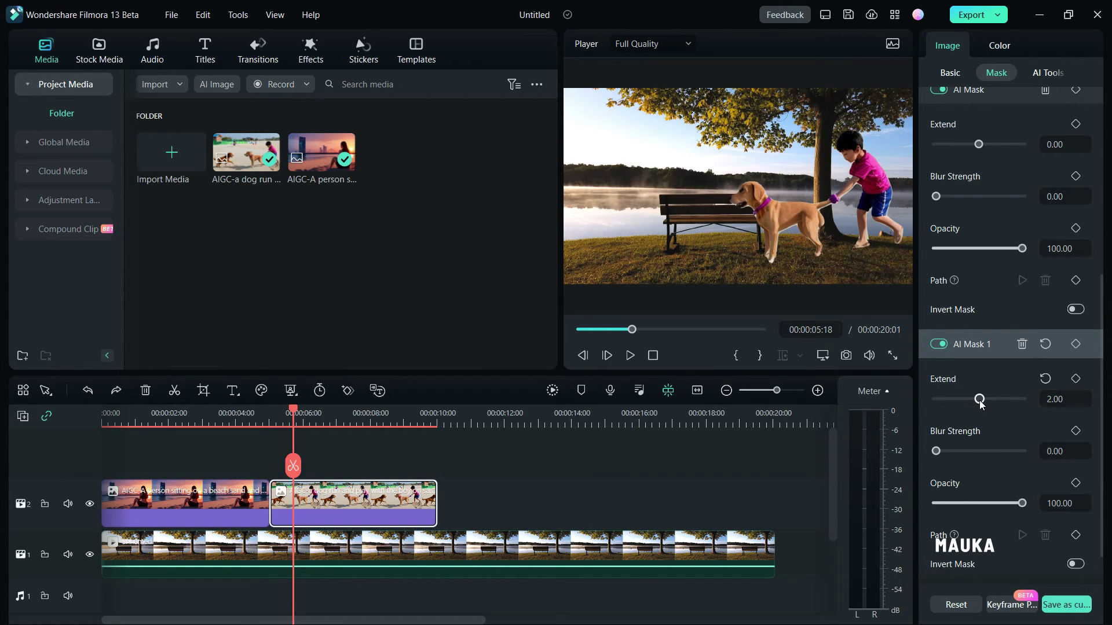
pyautogui.moveTo(980, 404); pyautogui.dragTo(980, 404)
pyautogui.moveTo(937, 452); pyautogui.dragTo(950, 451)
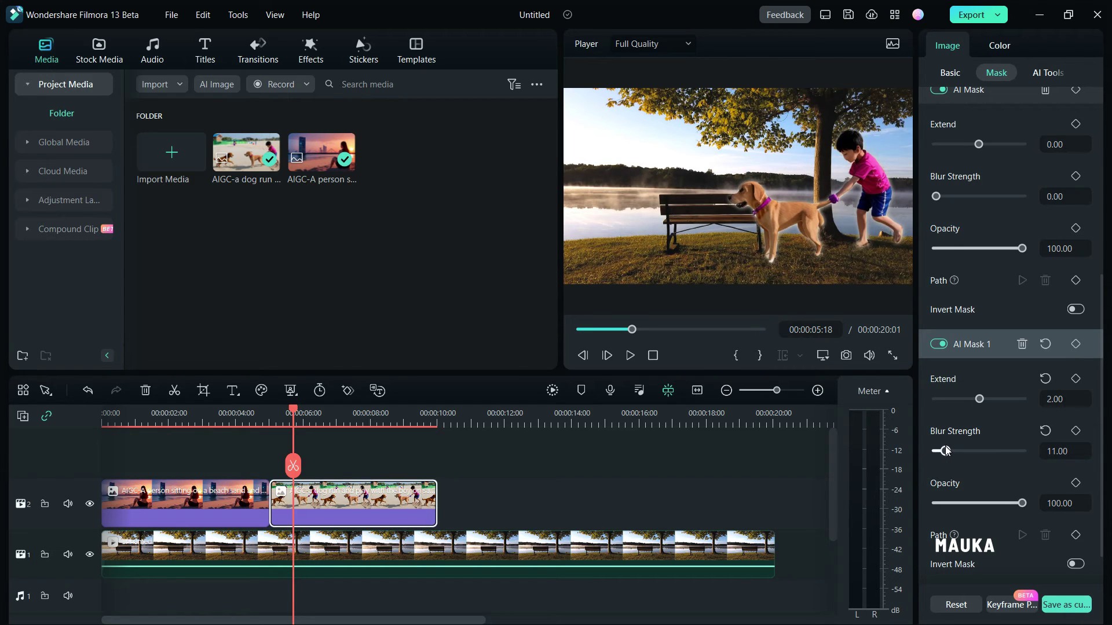
pyautogui.scroll(-1, 1003, 523)
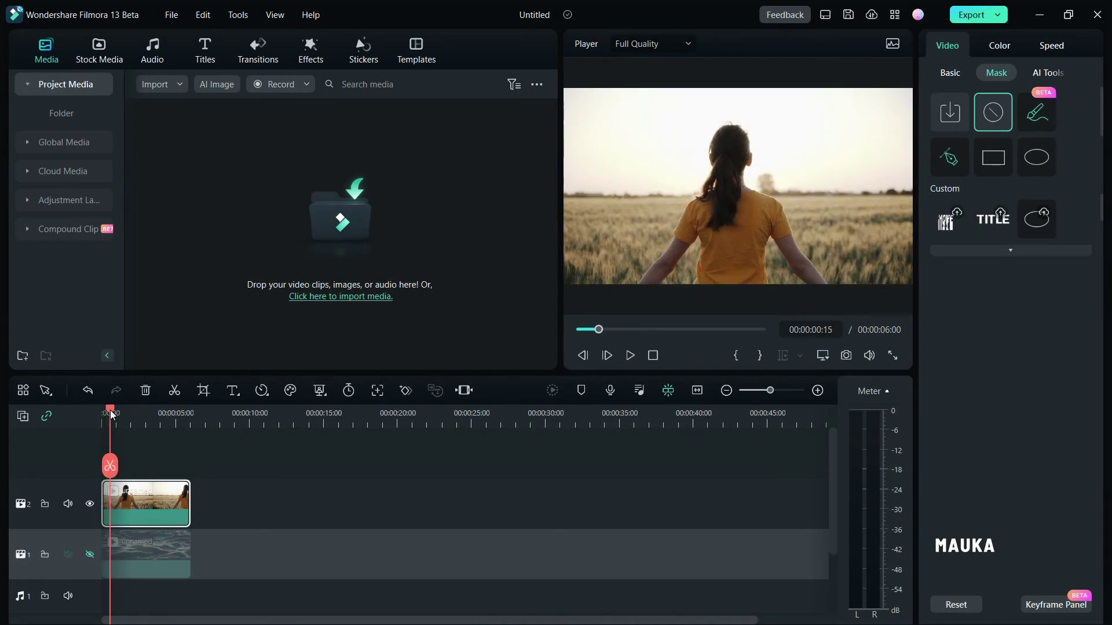
# - Isolate the woman in the wheat field clip with an AI Mask in Select Character mode, starting near the clip's beginning
pyautogui.moveTo(110, 410)
pyautogui.mouseDown()
pyautogui.moveTo(180, 409)
pyautogui.moveTo(86, 418)
pyautogui.moveTo(181, 415)
pyautogui.moveTo(103, 418)
pyautogui.mouseUp()
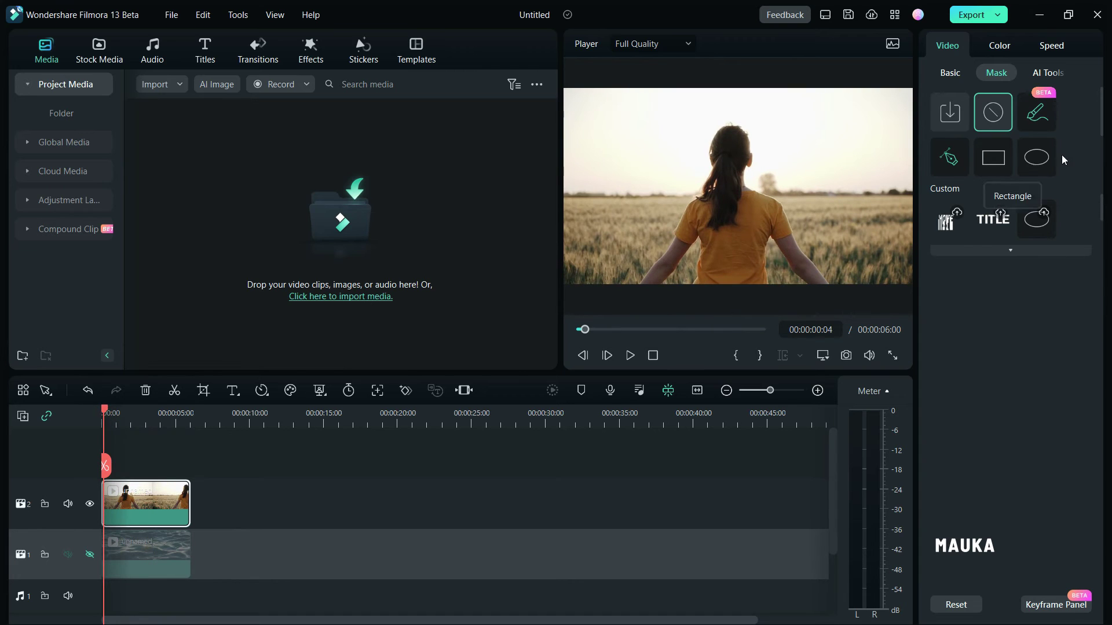
pyautogui.click(1031, 116)
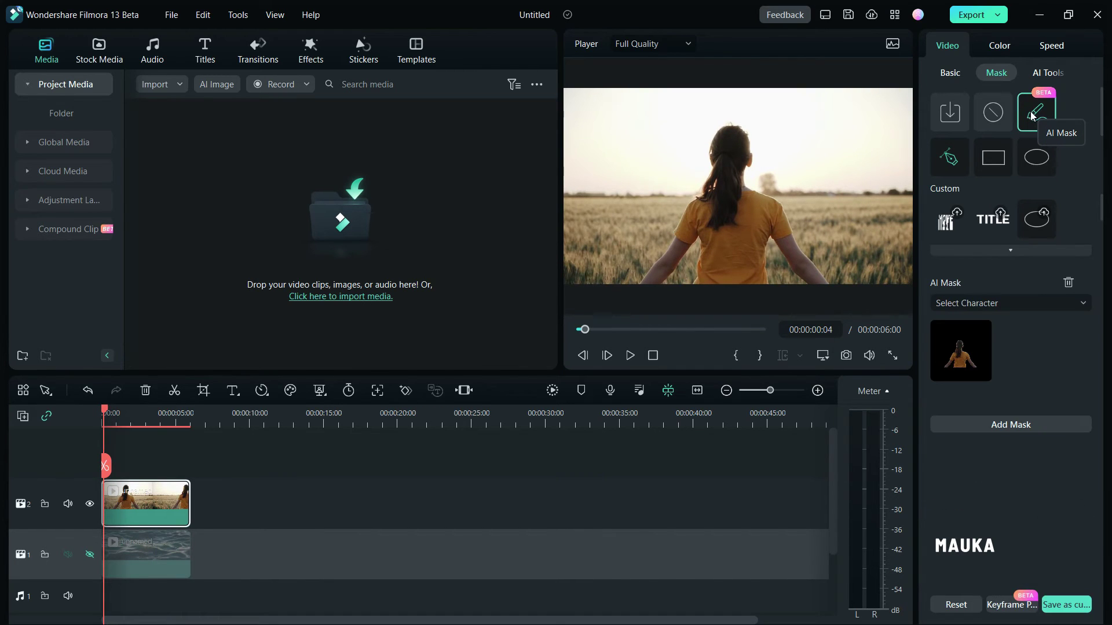
pyautogui.click(1031, 303)
pyautogui.click(990, 351)
pyautogui.click(973, 356)
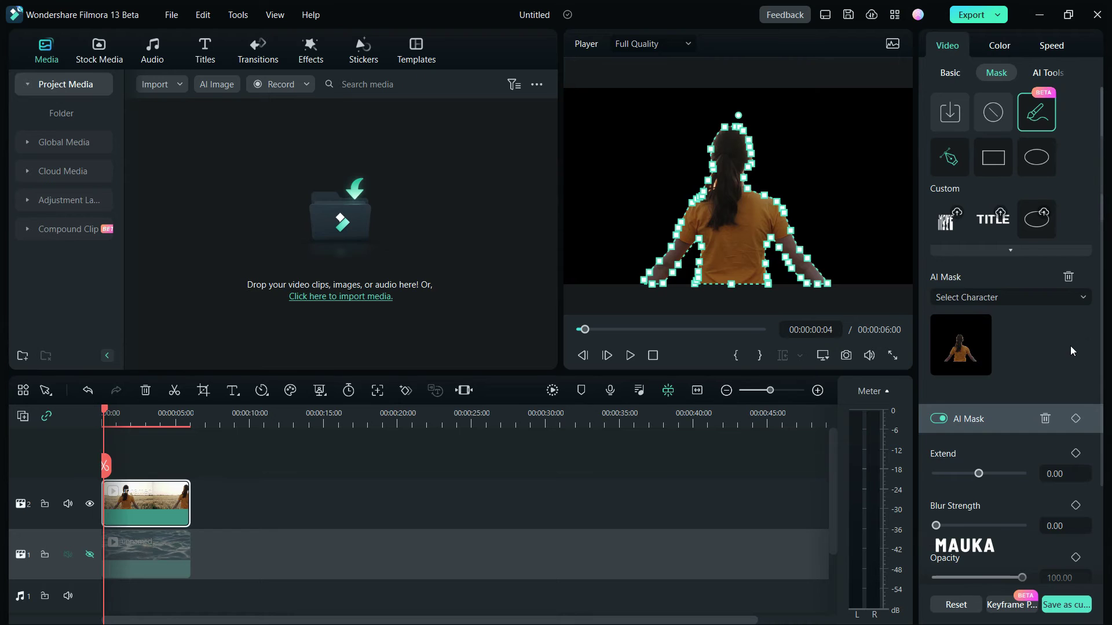
# - Track the woman's AI Mask path through the entire wheat field clip
pyautogui.scroll(-2, 1070, 346)
pyautogui.scroll(-1, 1069, 346)
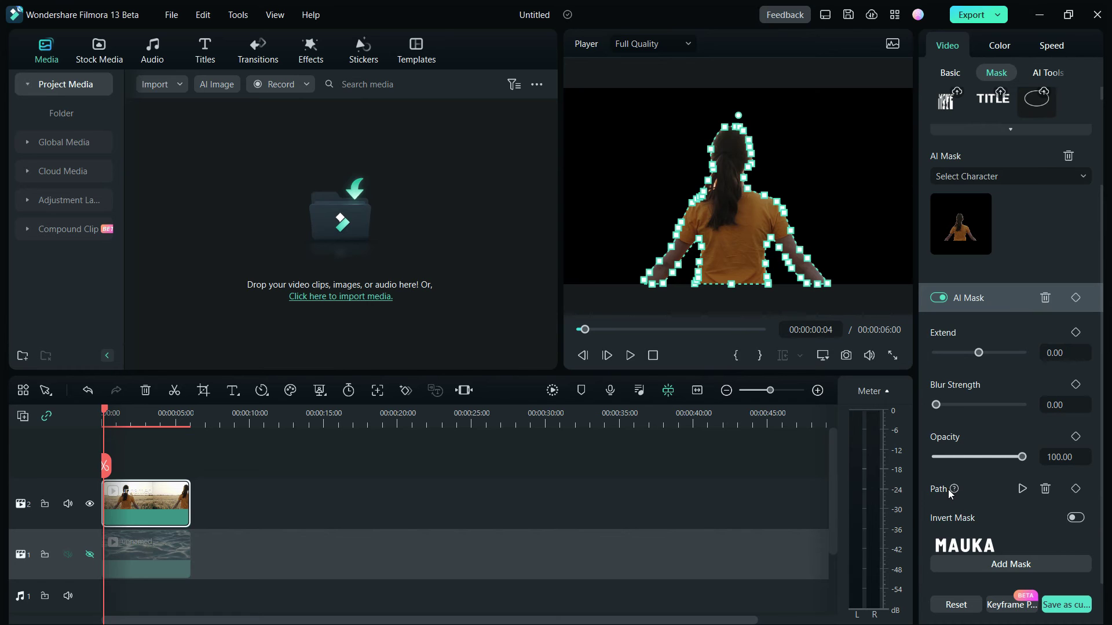
pyautogui.moveTo(950, 489)
pyautogui.click(1022, 490)
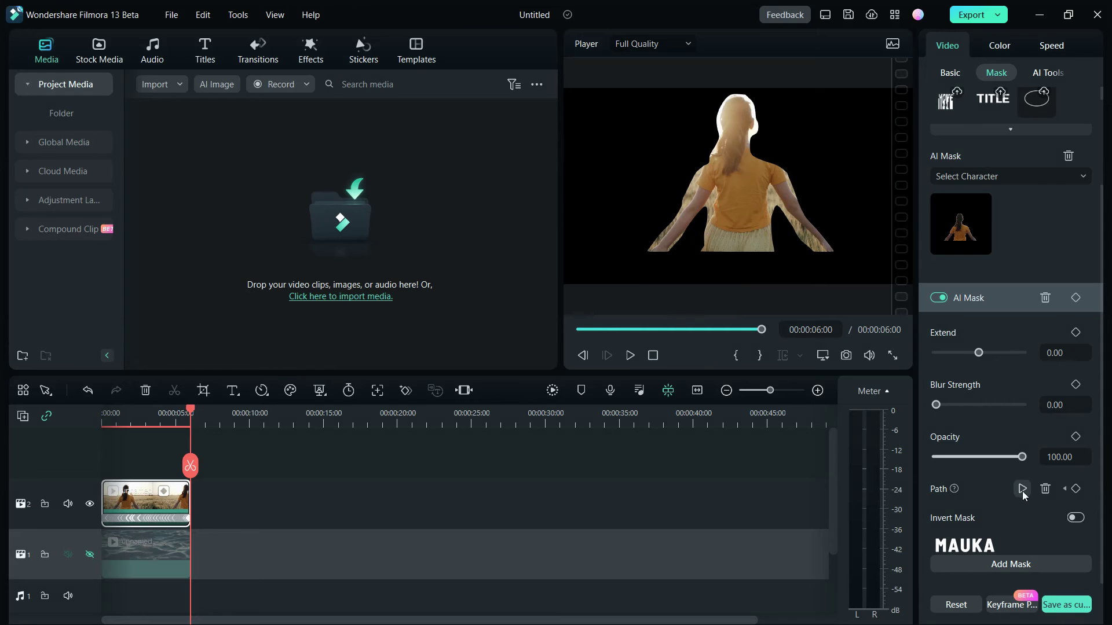
# - Show the water video on track 1 and scrub through the composite with the tracked mask of the woman
pyautogui.click(91, 553)
pyautogui.click(128, 412)
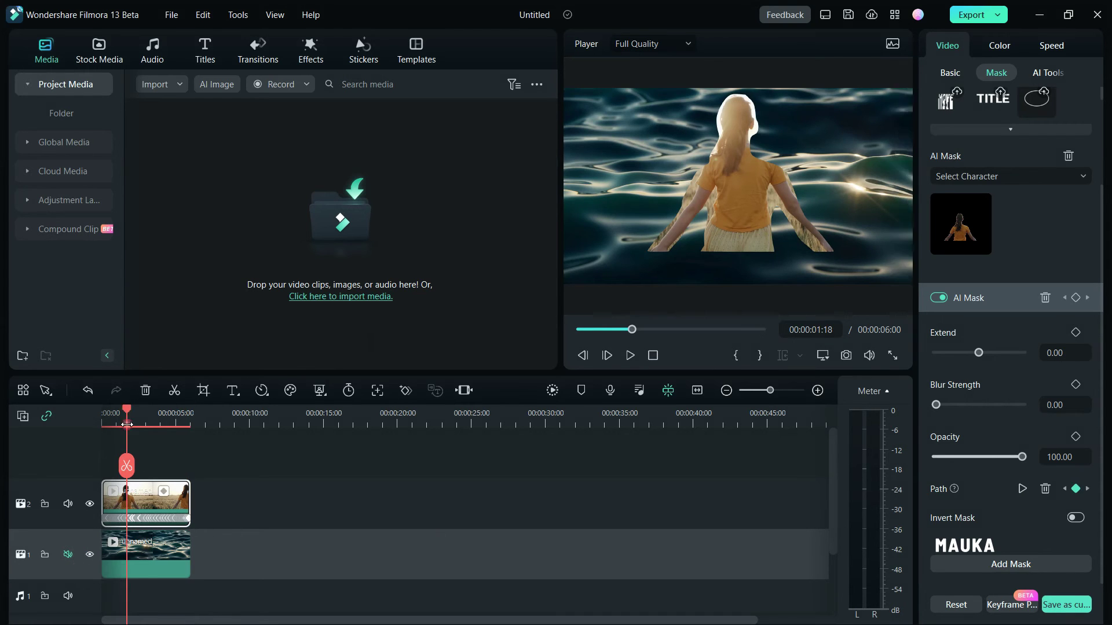
pyautogui.moveTo(123, 411); pyautogui.dragTo(103, 418)
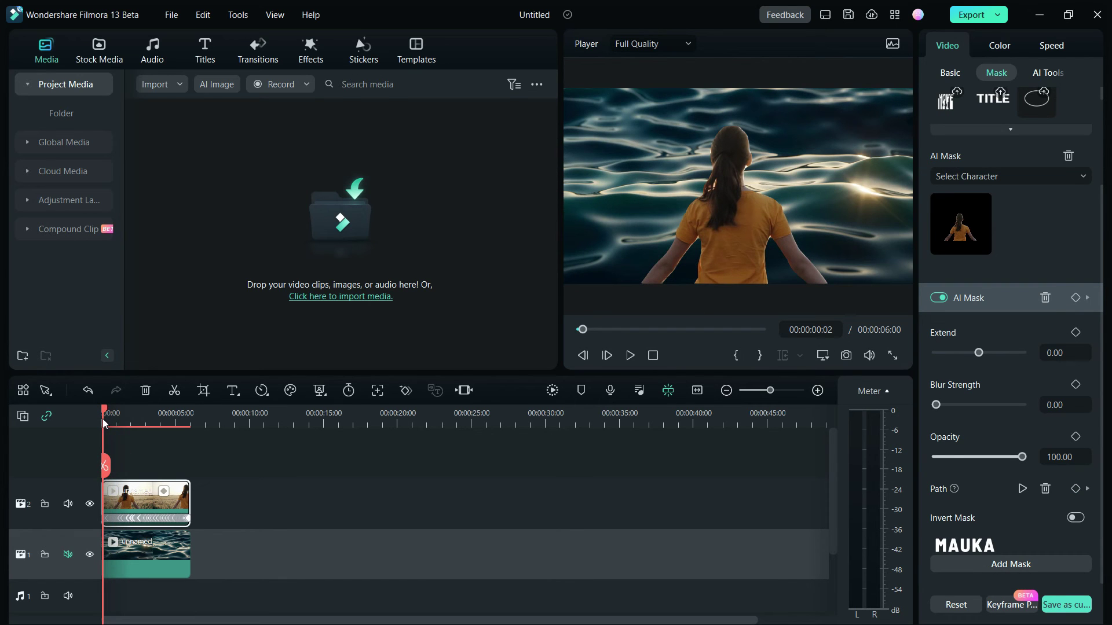
pyautogui.moveTo(103, 419); pyautogui.dragTo(142, 414)
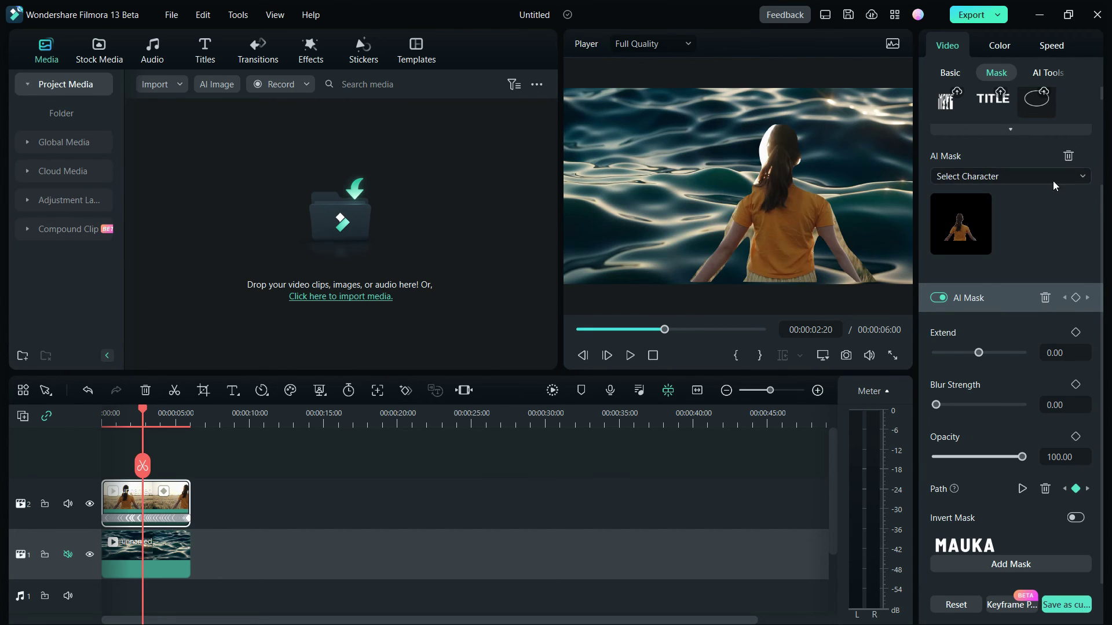
# - Delete the AI Mask from the wheat field clip, slow the clip to 0.1x and scrub through it
pyautogui.click(1071, 156)
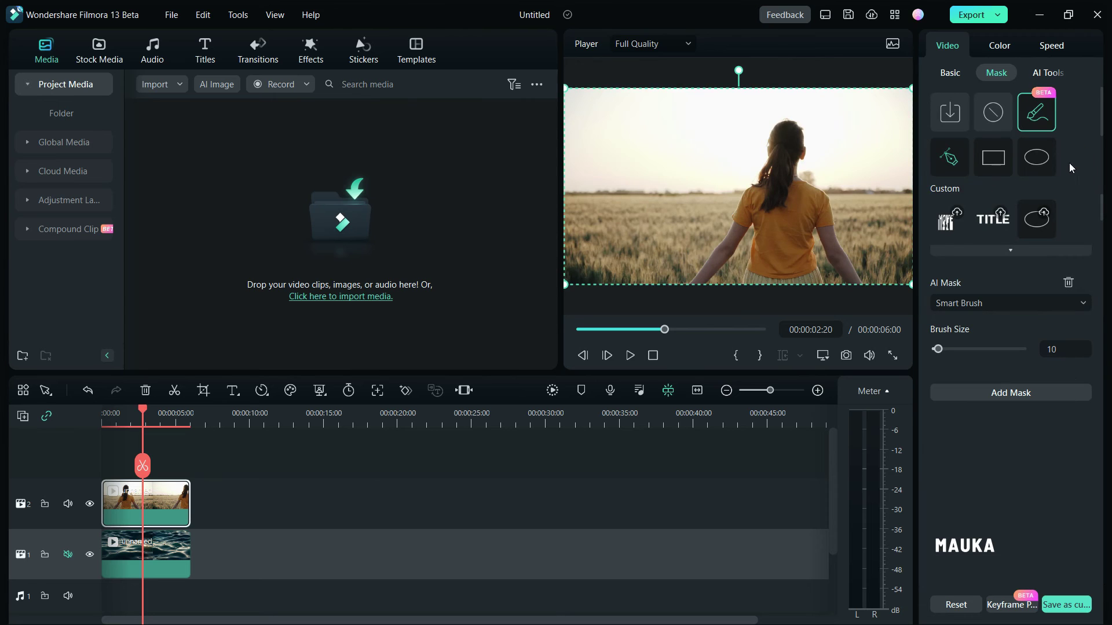
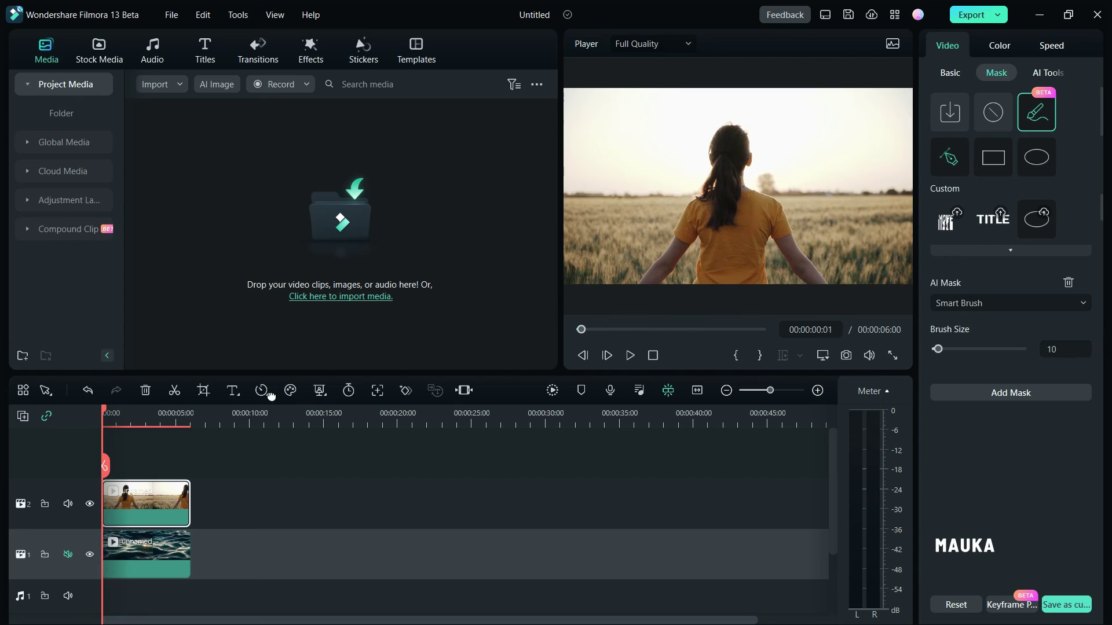
pyautogui.click(268, 394)
pyautogui.moveTo(265, 459)
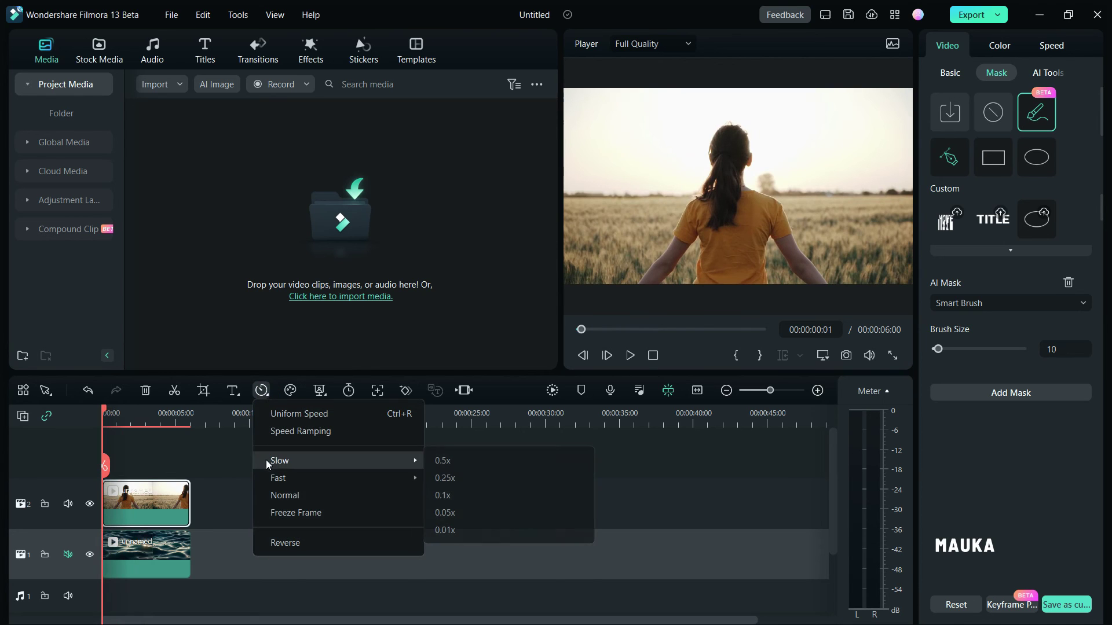
pyautogui.click(452, 496)
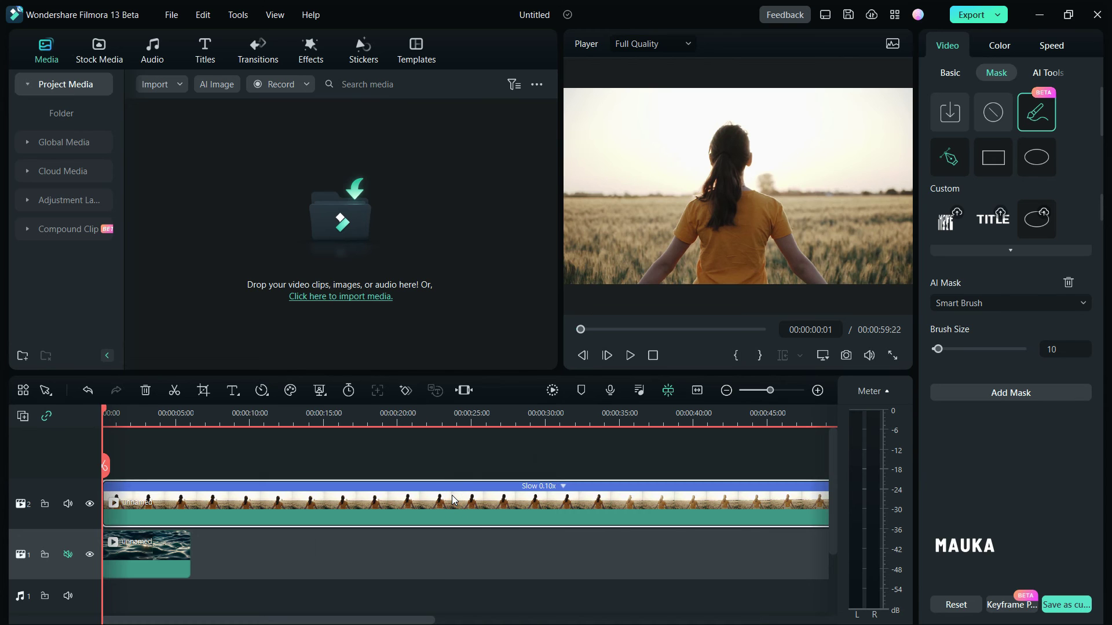
pyautogui.moveTo(106, 409); pyautogui.dragTo(329, 436)
pyautogui.moveTo(257, 436); pyautogui.dragTo(90, 445)
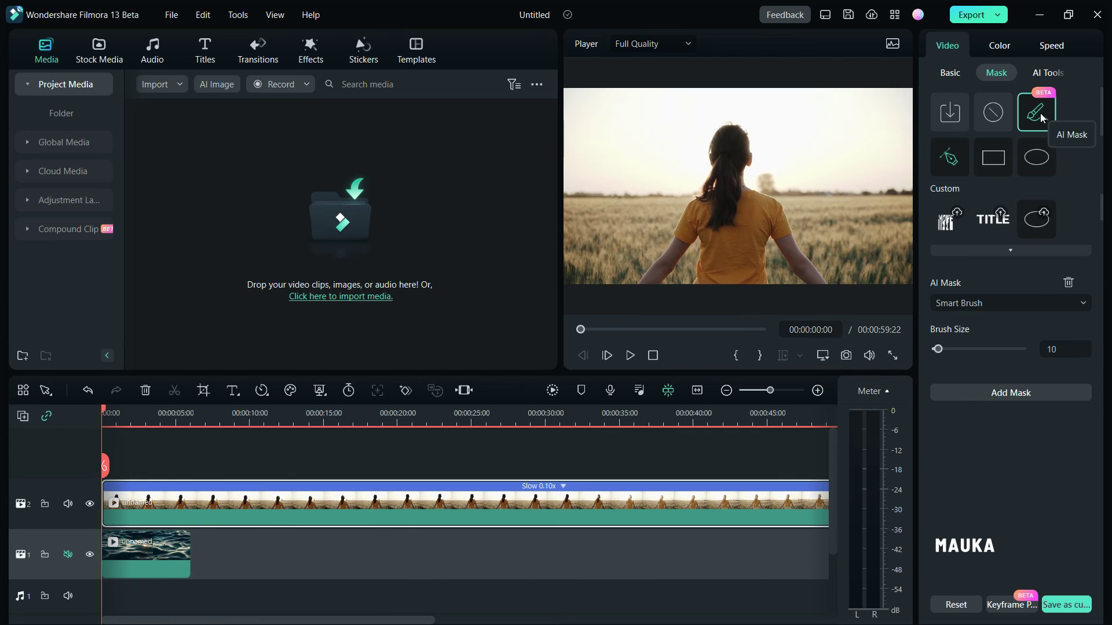
# - Mask the woman in the 0.1x clip with AI Mask in Select Character mode and track the mask path from the start
pyautogui.click(1077, 304)
pyautogui.click(986, 355)
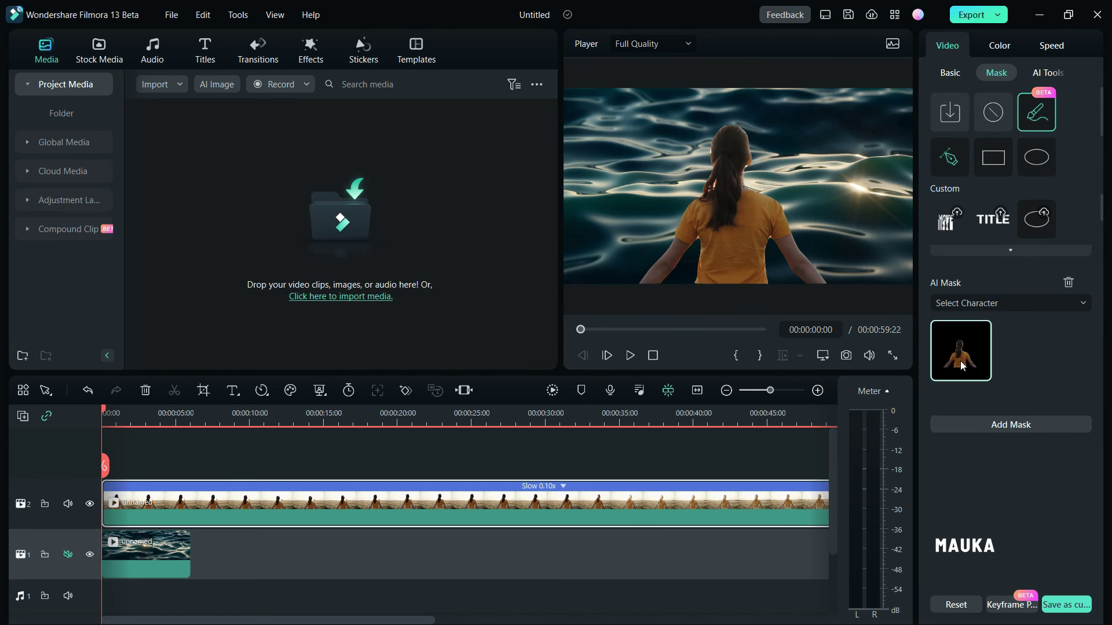
pyautogui.click(960, 365)
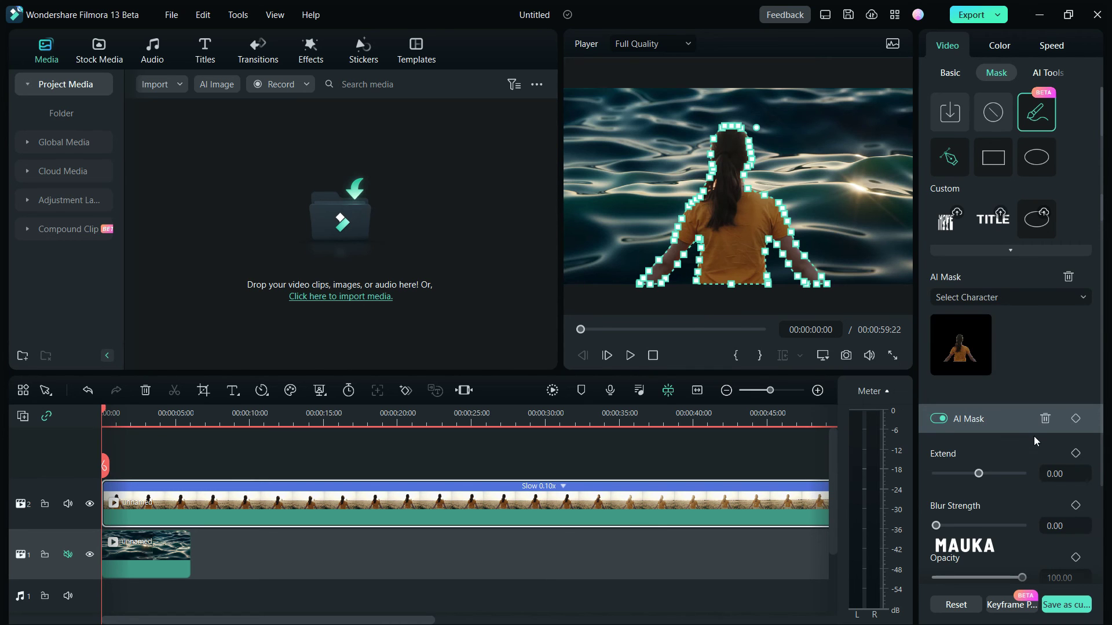
pyautogui.scroll(-2, 1102, 452)
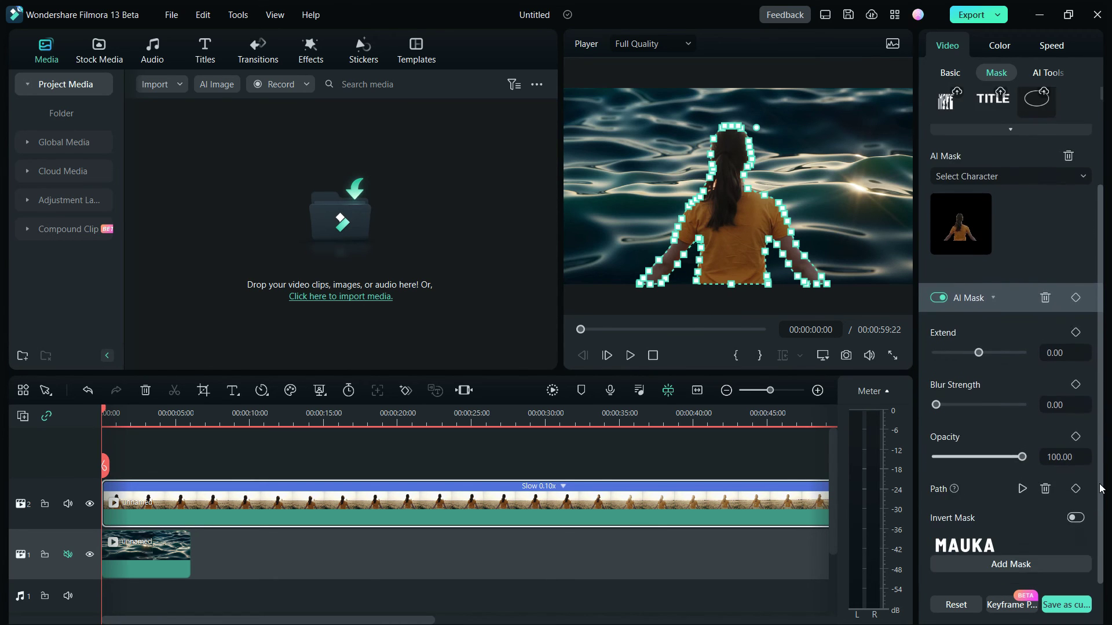
pyautogui.click(1022, 489)
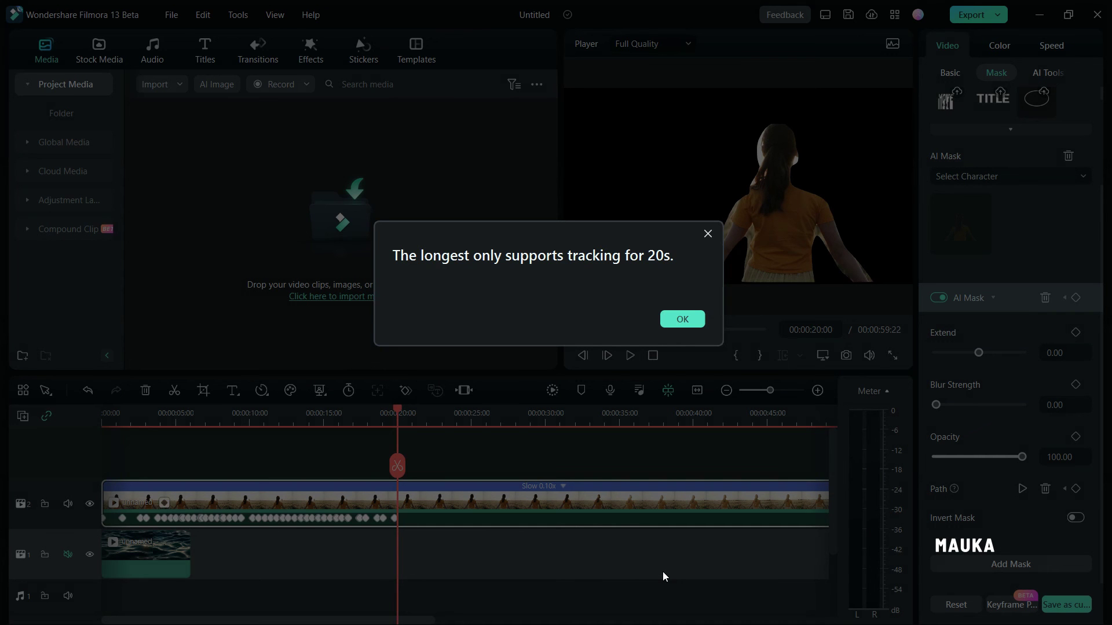
pyautogui.click(682, 320)
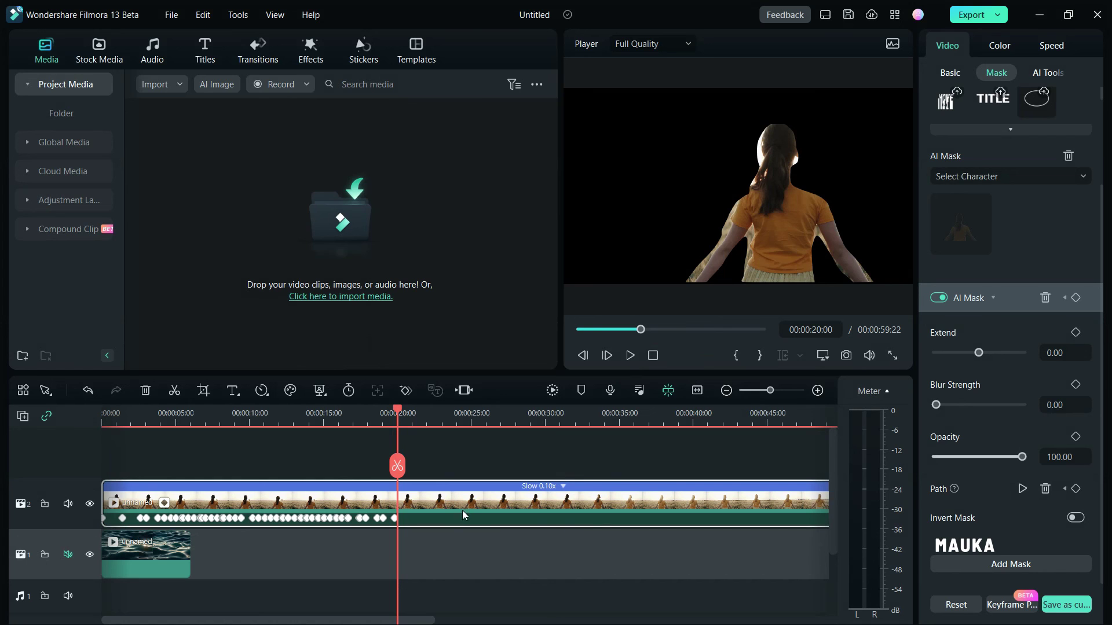
# - Try to add another AI Mask to the slowed clip around the 20-second mark
pyautogui.click(772, 214)
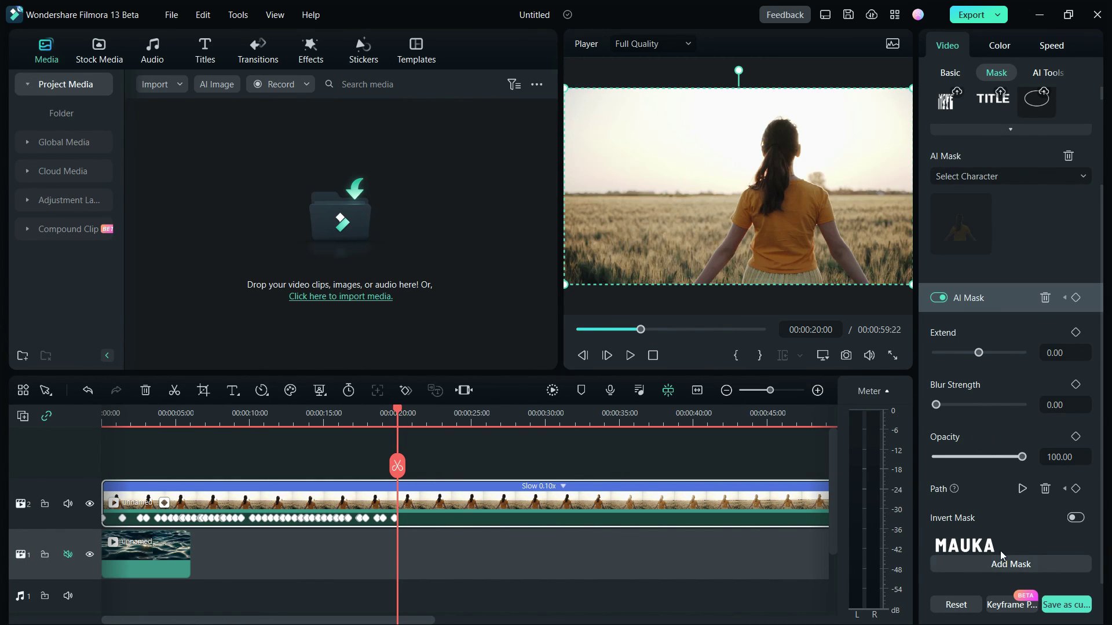
pyautogui.click(1001, 570)
pyautogui.click(1002, 208)
pyautogui.click(972, 258)
pyautogui.click(401, 411)
pyautogui.click(529, 487)
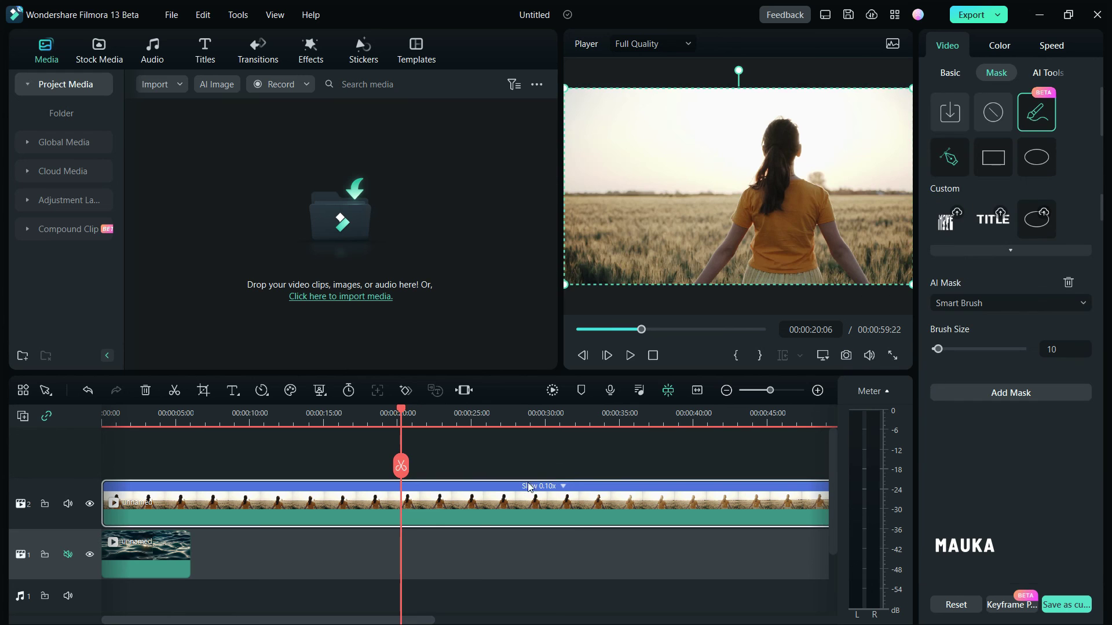
# - Undo the last mask change, check the slowed clip and return to its start with the mask removed
pyautogui.click(83, 396)
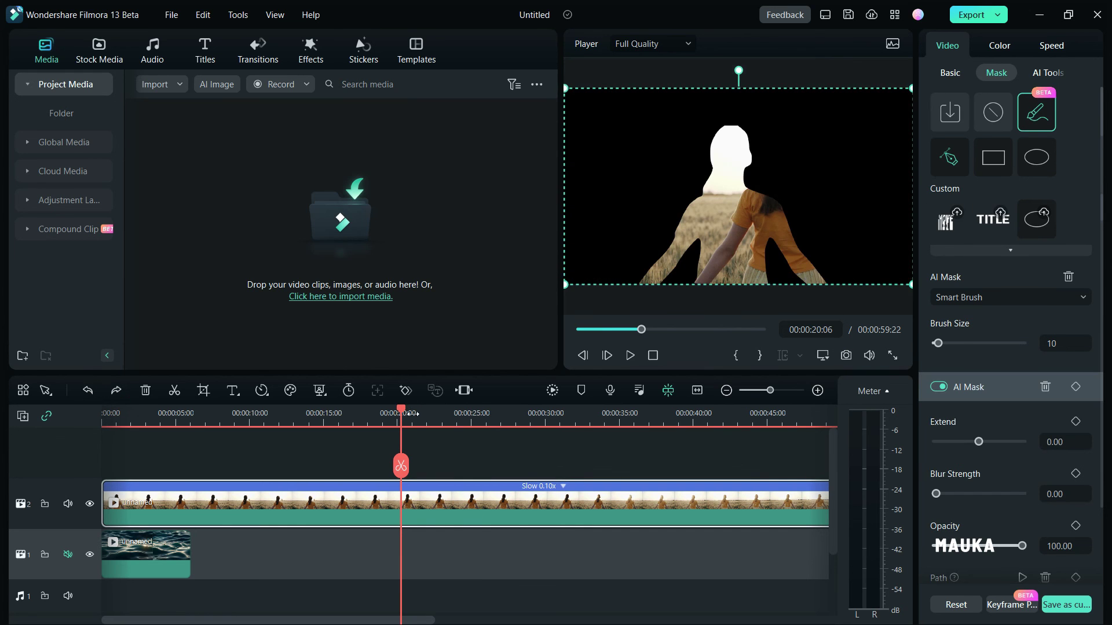
pyautogui.moveTo(402, 410); pyautogui.dragTo(482, 470)
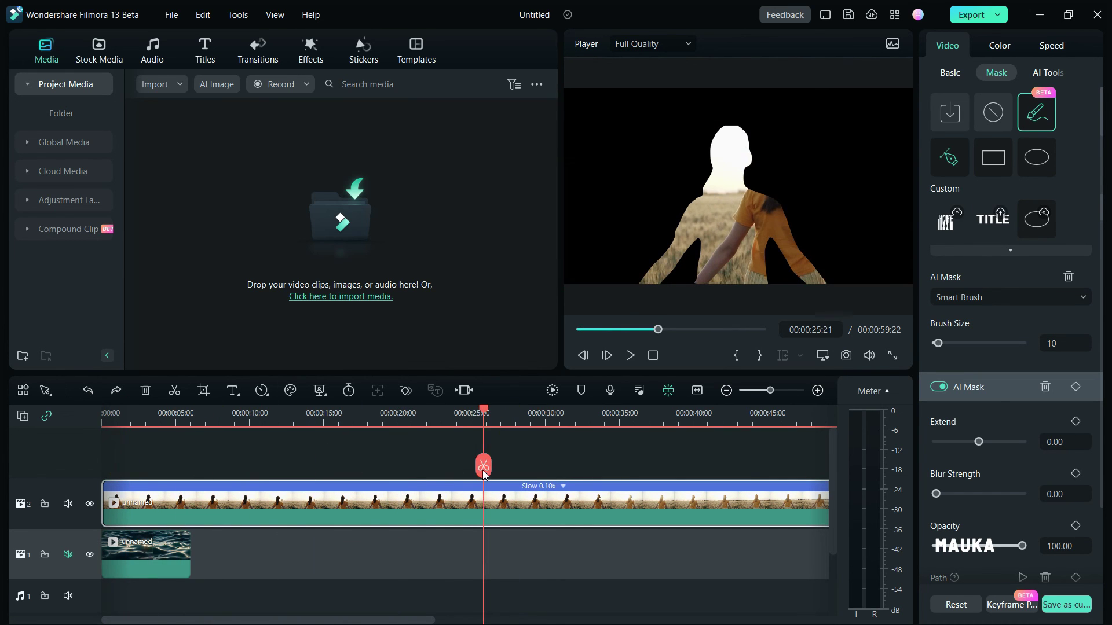
pyautogui.click(710, 434)
pyautogui.click(121, 413)
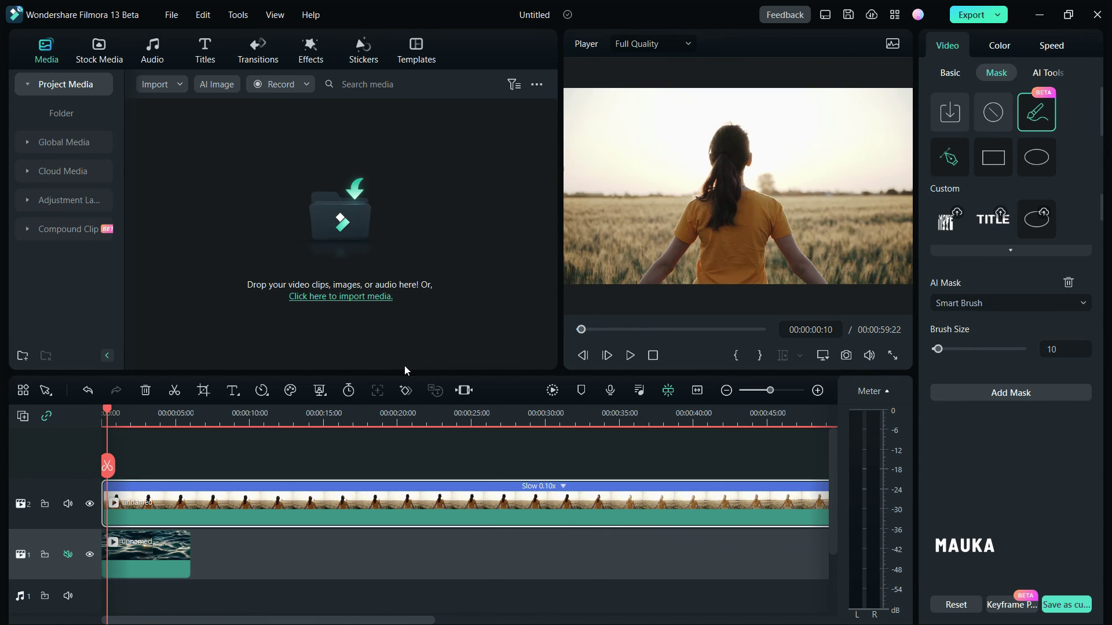
# - Change the wheat field clip's slow-motion speed to 0.25x
pyautogui.click(262, 390)
pyautogui.moveTo(422, 478)
pyautogui.moveTo(405, 460)
pyautogui.click(444, 478)
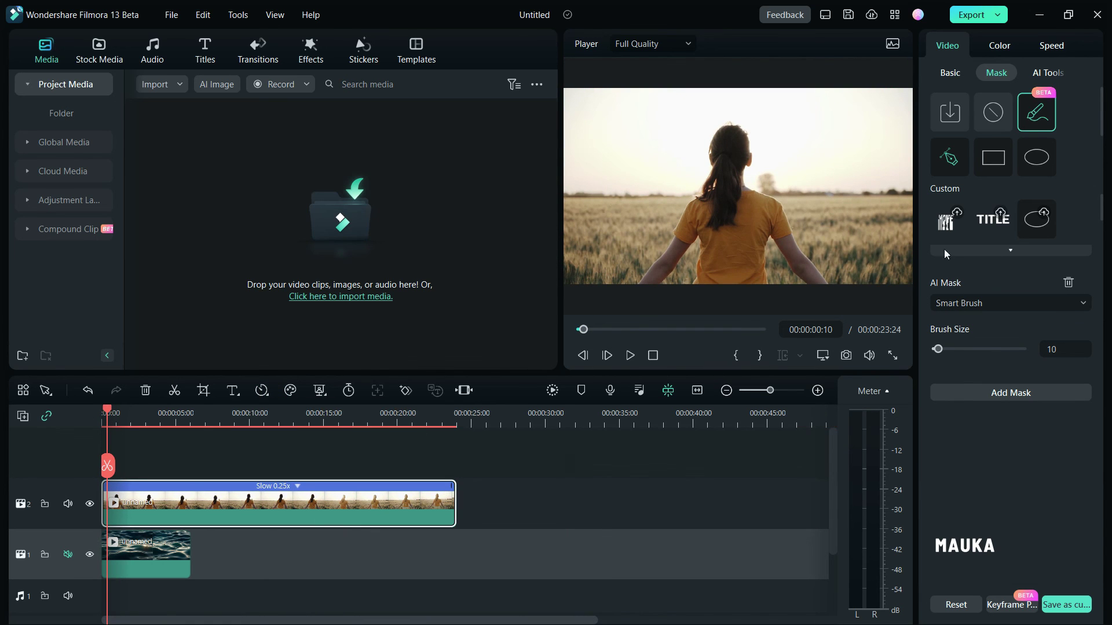
# - Isolate the woman in the slowed clip with a Select Character AI Mask, track its path and scrub the result
pyautogui.click(992, 303)
pyautogui.click(985, 336)
pyautogui.scroll(-2, 1014, 474)
pyautogui.click(1022, 488)
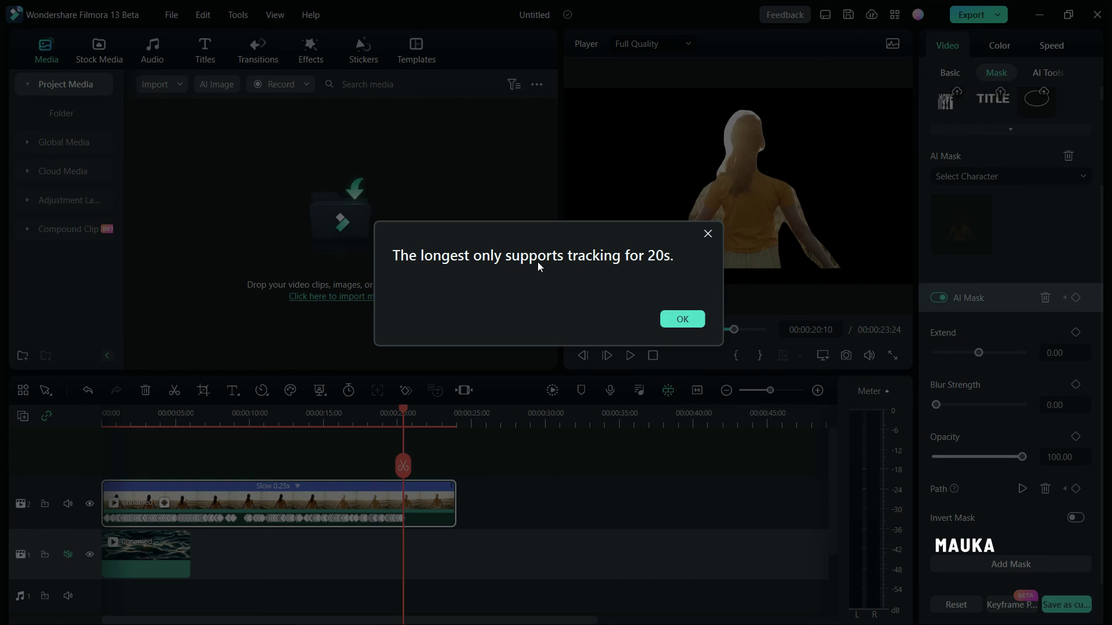
pyautogui.click(682, 319)
pyautogui.moveTo(395, 437); pyautogui.dragTo(357, 414)
pyautogui.click(322, 459)
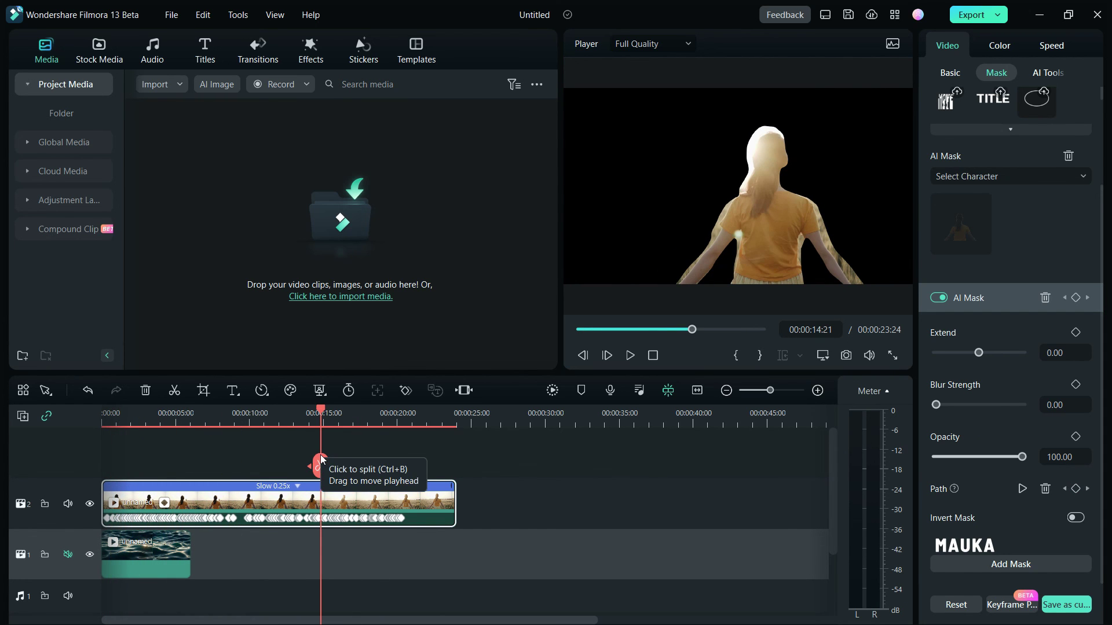